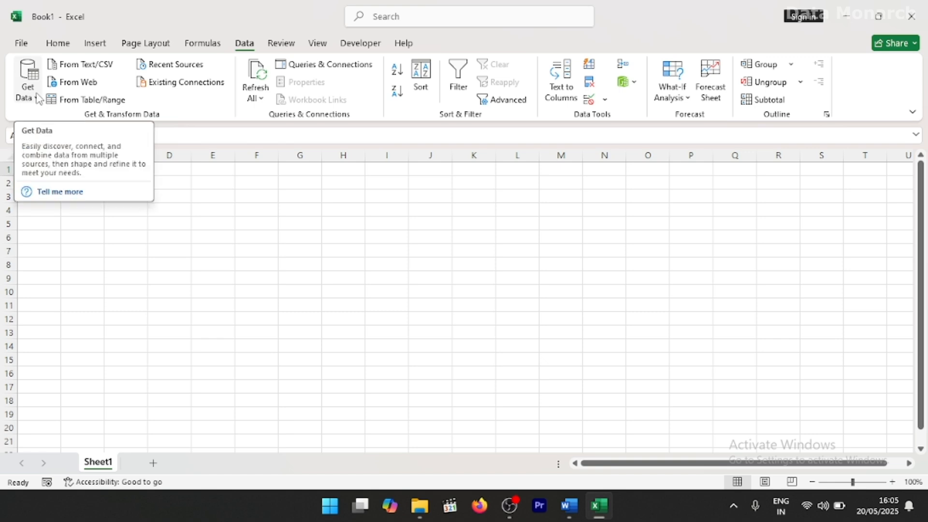
Start a data import from a folder, choosing the SalesReports folder as the source
click(38, 98)
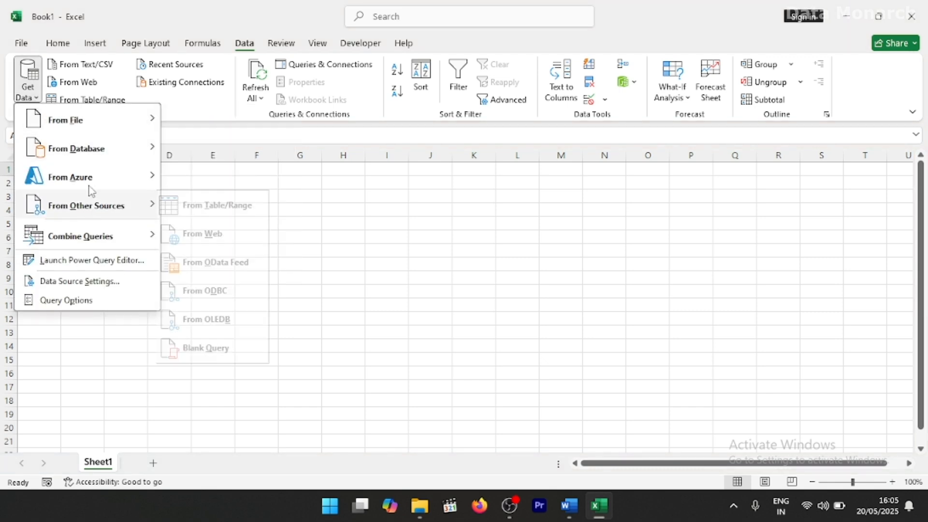
mouse_move(93, 129)
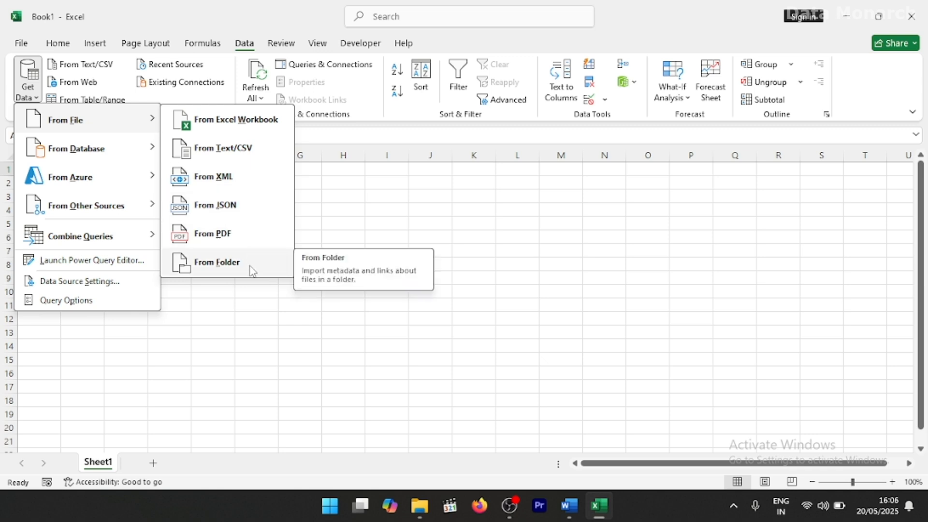
click(217, 262)
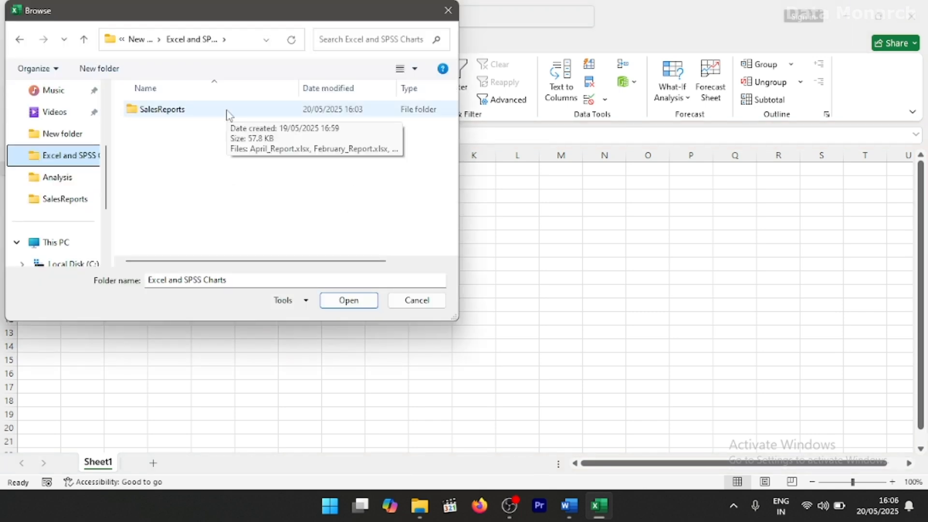
click(229, 115)
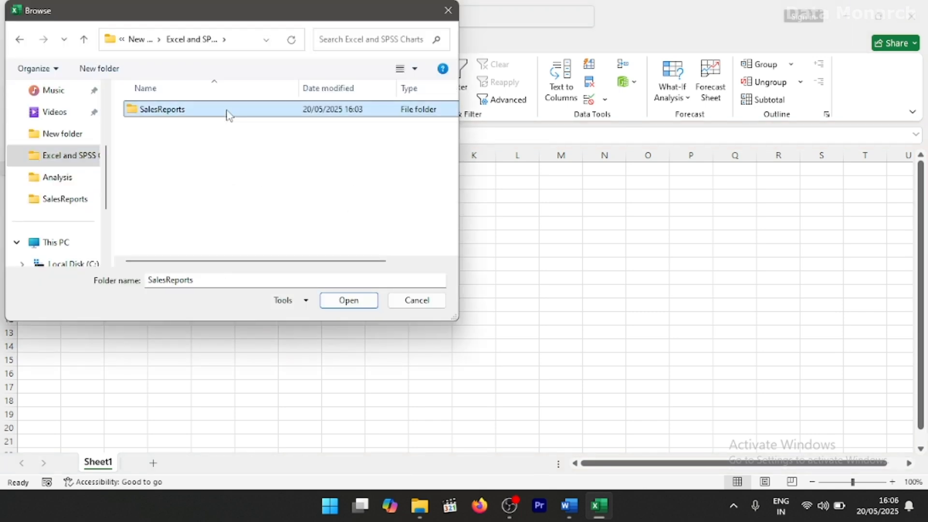
click(351, 302)
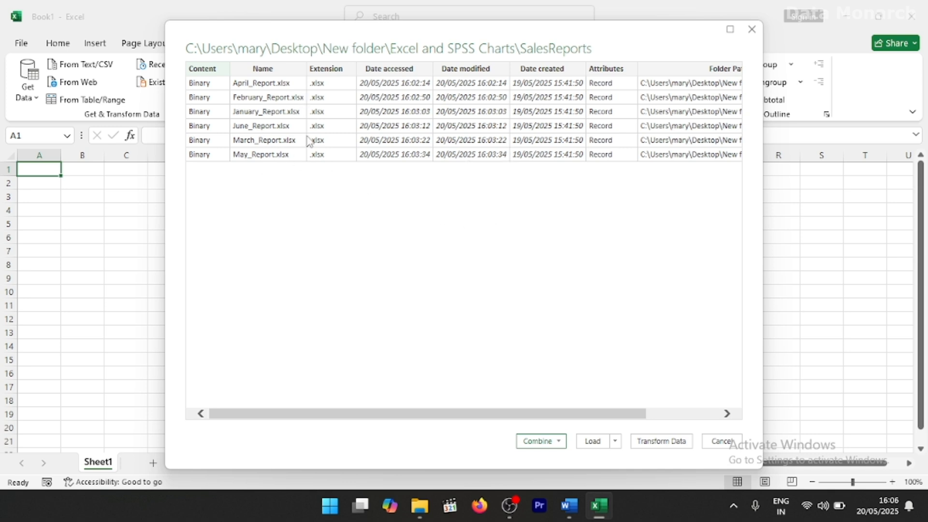
Combine and transform the folder's files, using the first file as the sample and extracting the Sales sheet
click(557, 442)
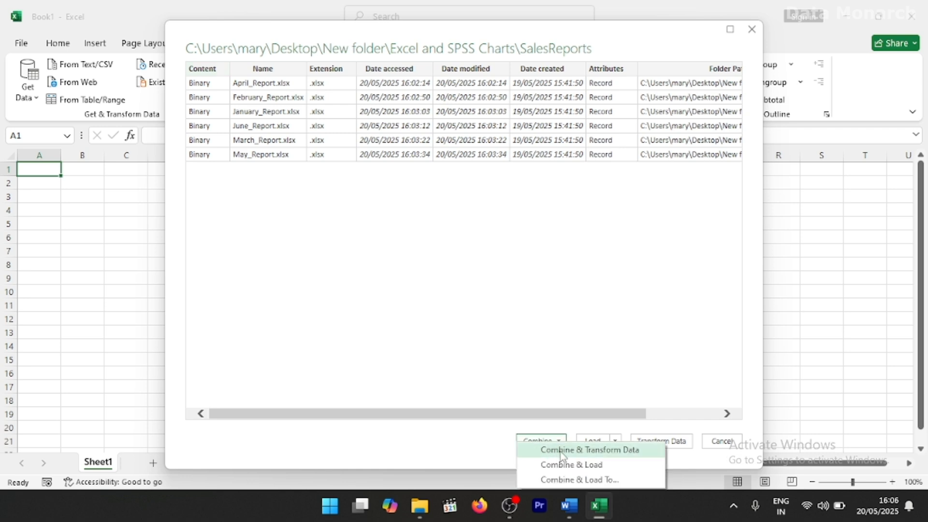
click(561, 450)
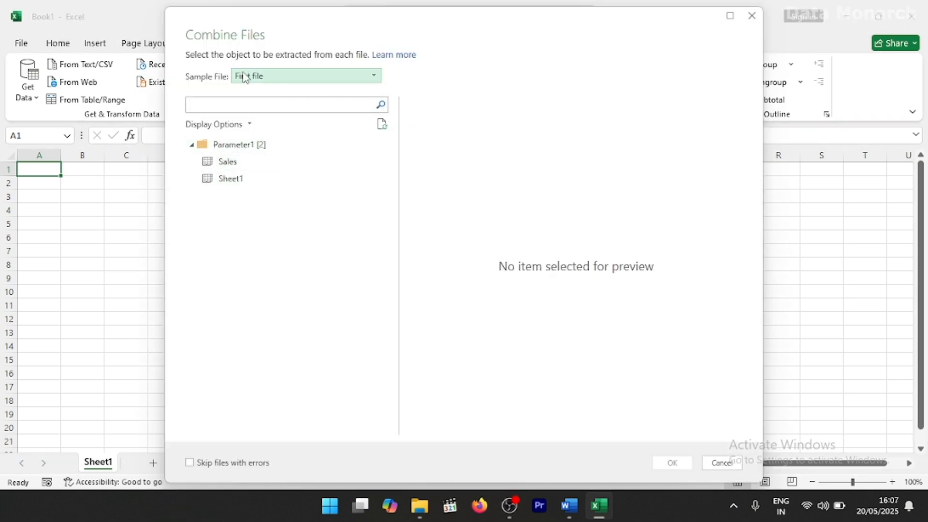
click(336, 80)
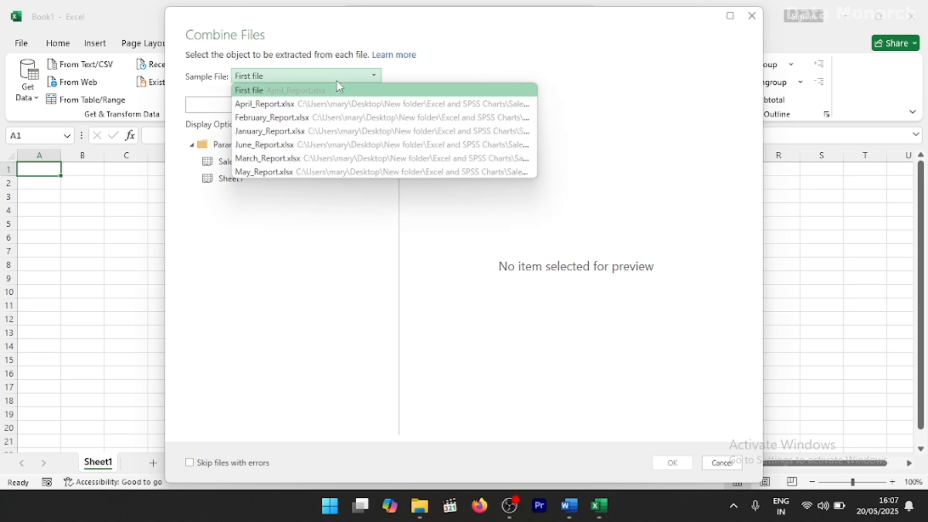
click(334, 196)
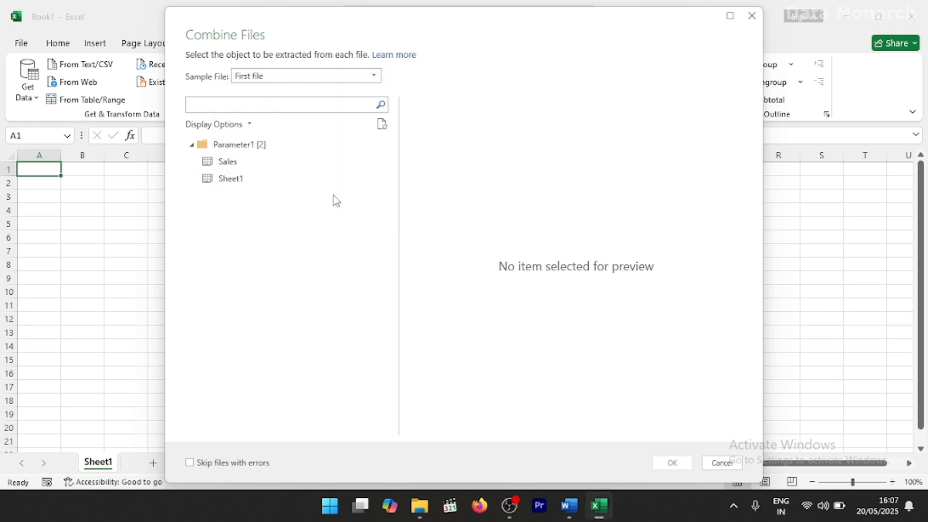
click(265, 170)
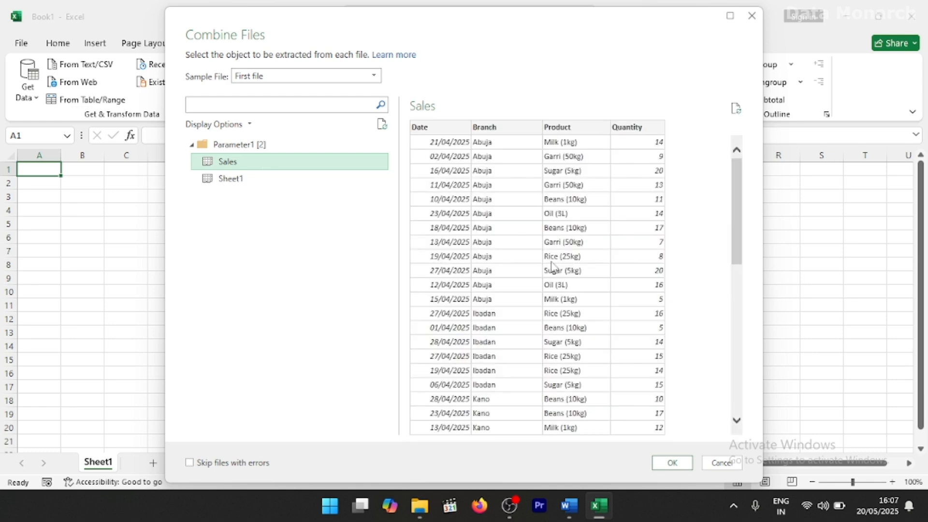
click(677, 464)
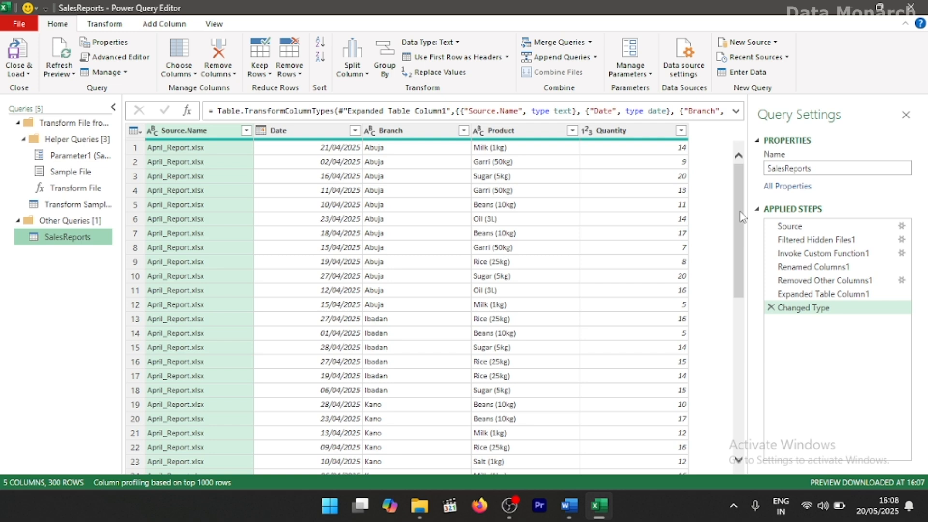
drag(742, 216, 733, 129)
drag(738, 174, 247, 269)
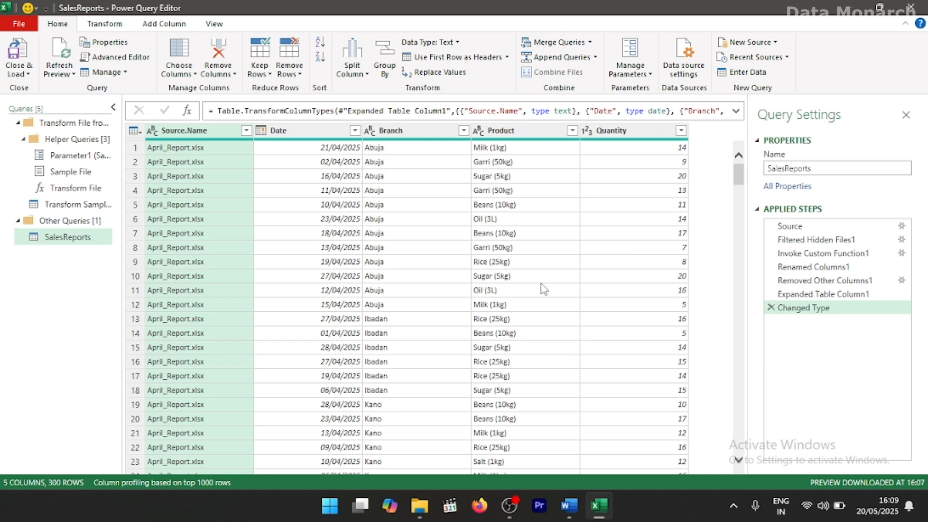
key(n)
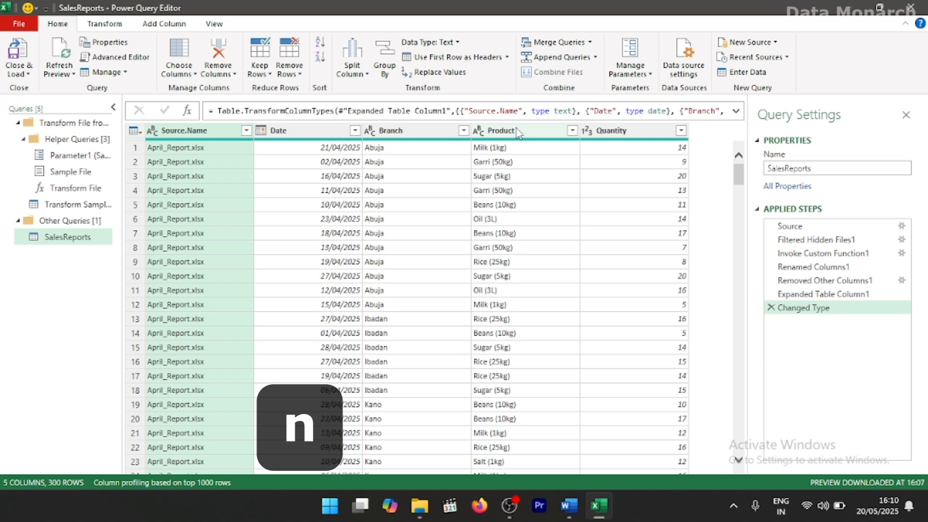
Split the Product column by the space delimiter at the left-most occurrence
click(518, 132)
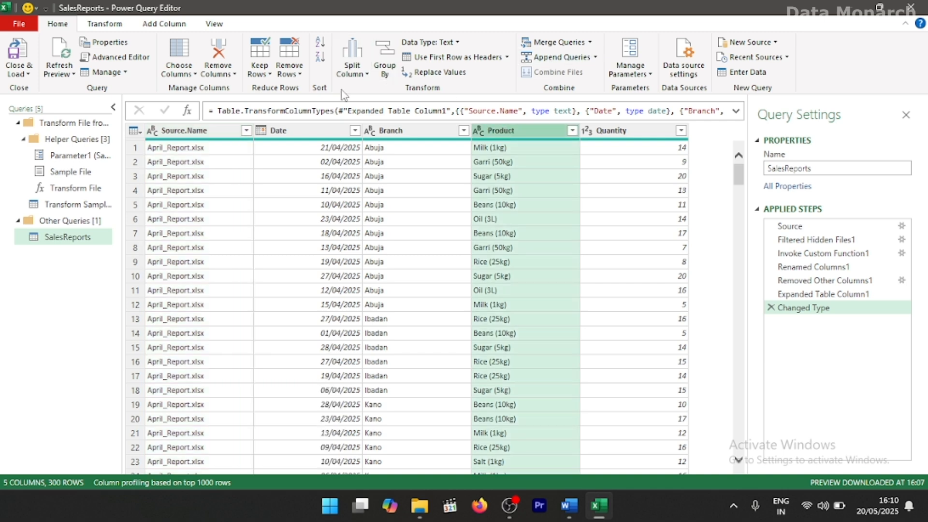
click(352, 74)
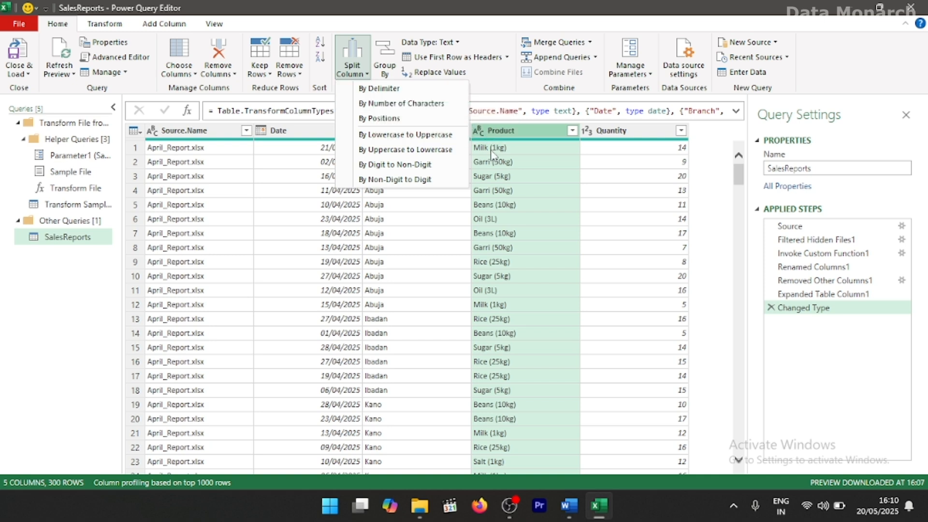
click(417, 90)
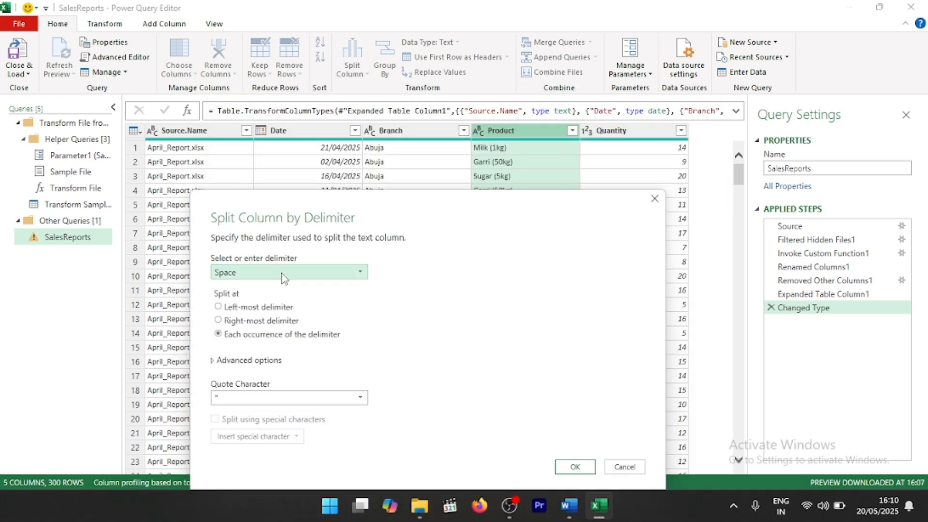
click(282, 274)
click(271, 343)
click(219, 310)
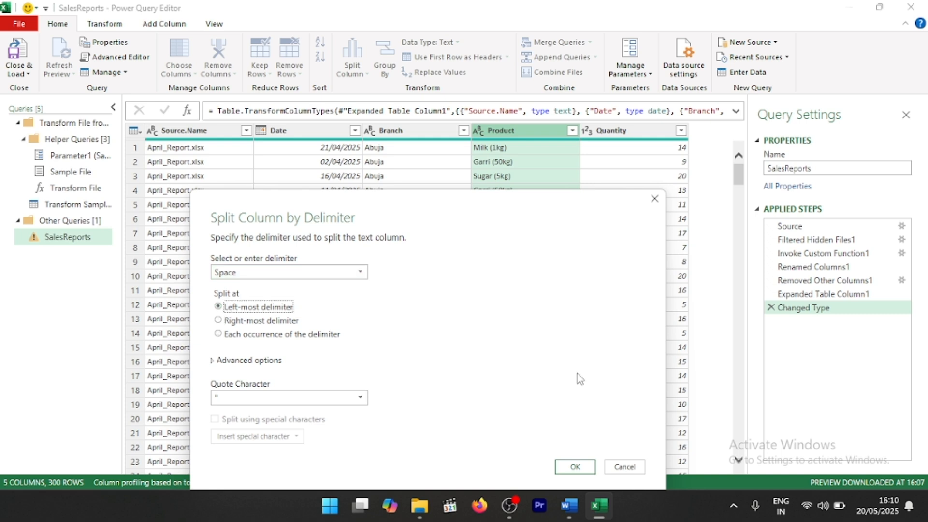
click(575, 467)
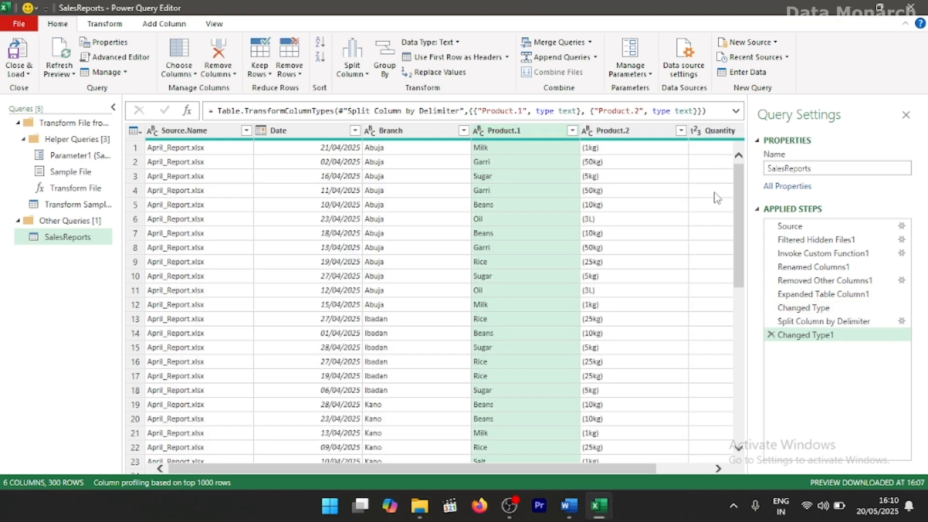
Rename the Product.1 column to Product Name and the Product.2 column to Product Weight
double_click(523, 130)
text(Name)
click(628, 132)
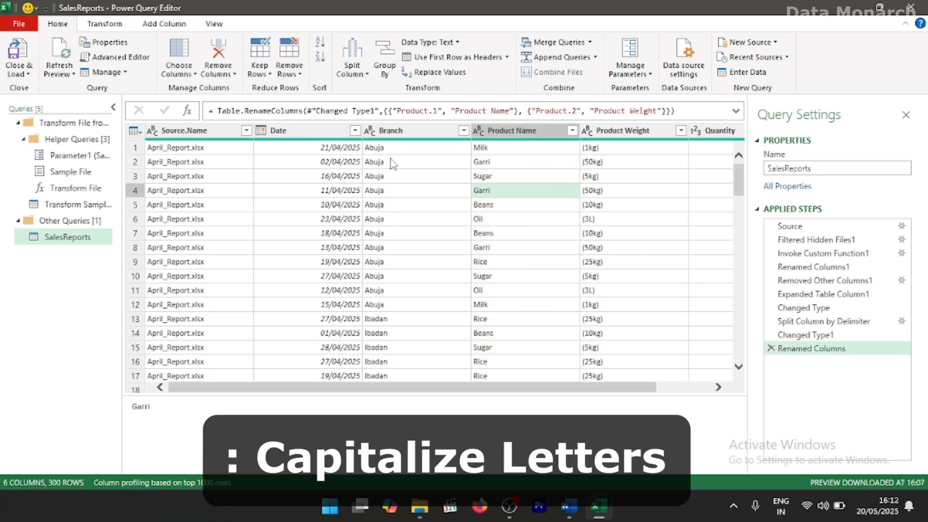
Format the Branch column's text with Capitalize Each Word
click(390, 131)
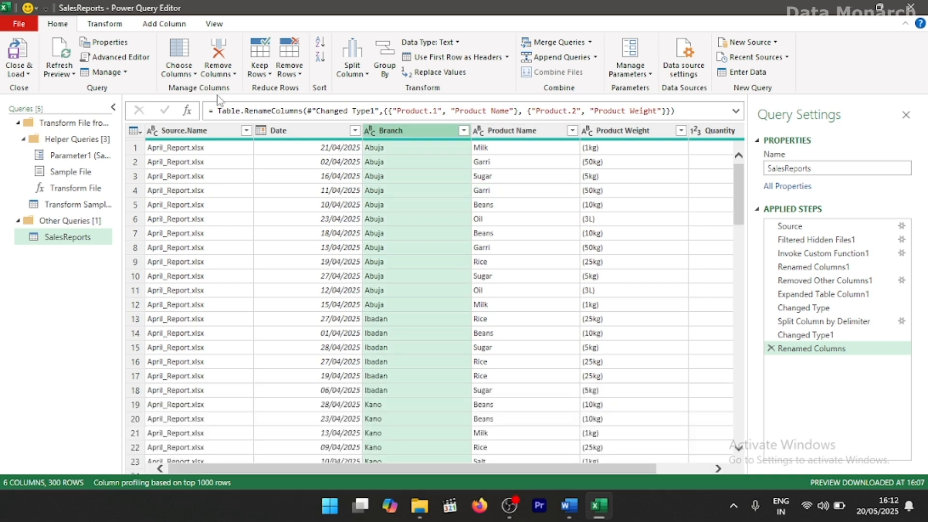
click(107, 30)
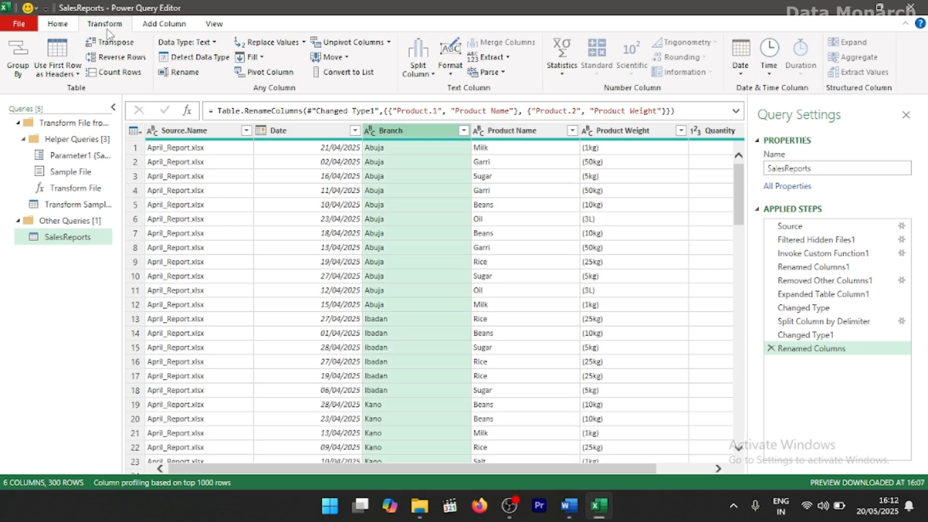
click(451, 73)
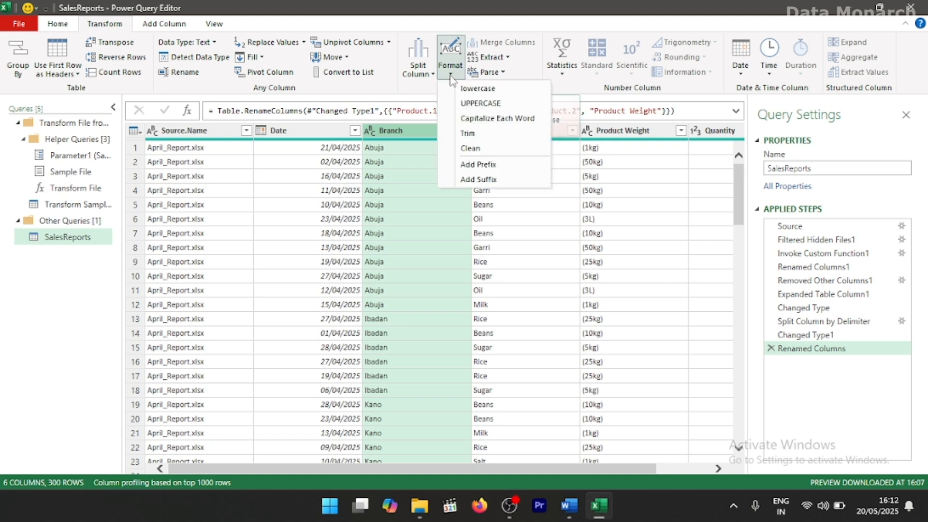
click(483, 118)
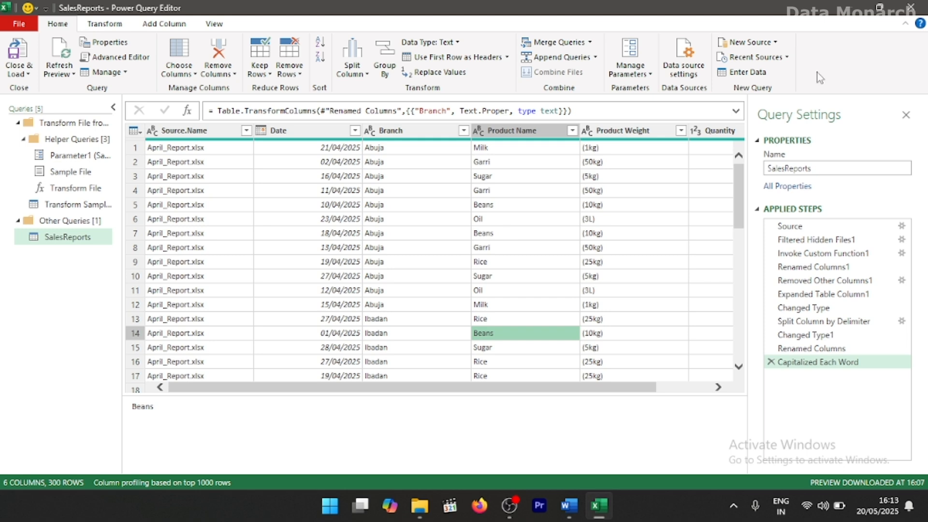
Import Sheet1 from the Unit Price of Products.xlsx workbook as a new query
click(773, 42)
mouse_move(746, 58)
click(838, 65)
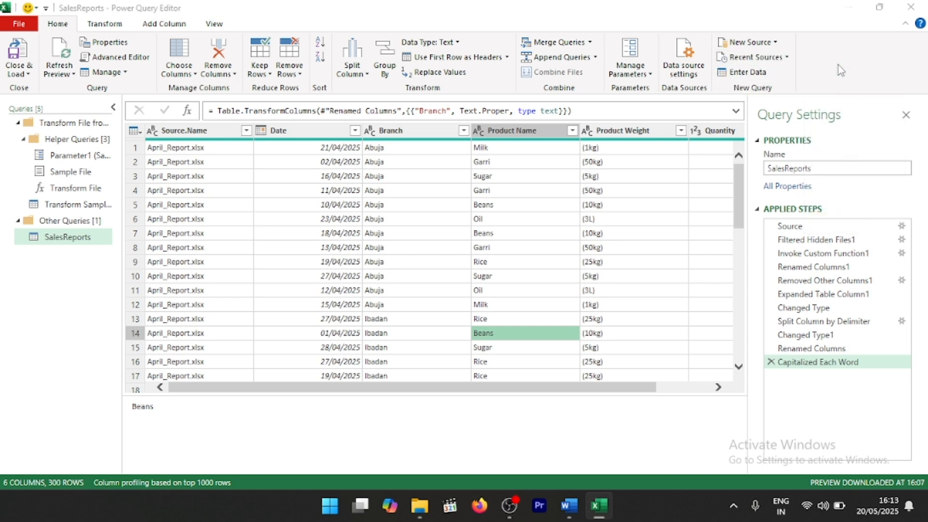
click(248, 185)
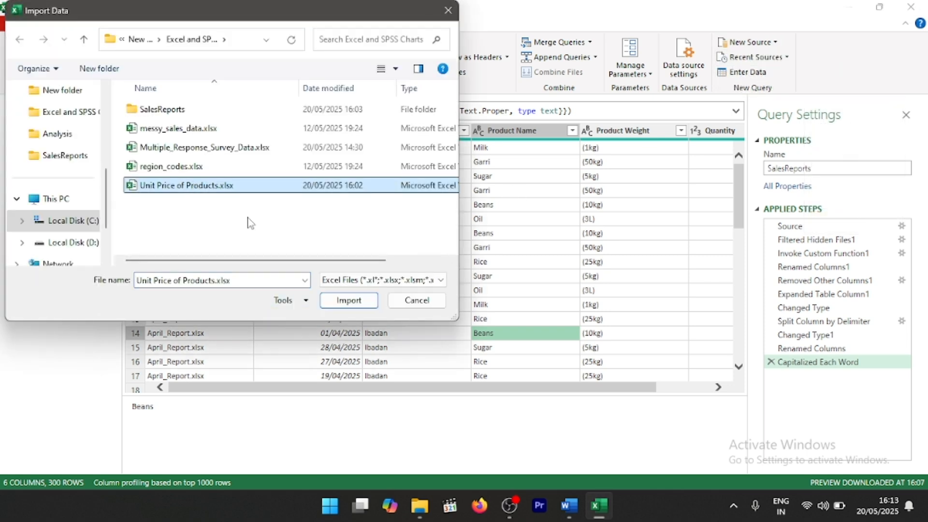
click(346, 306)
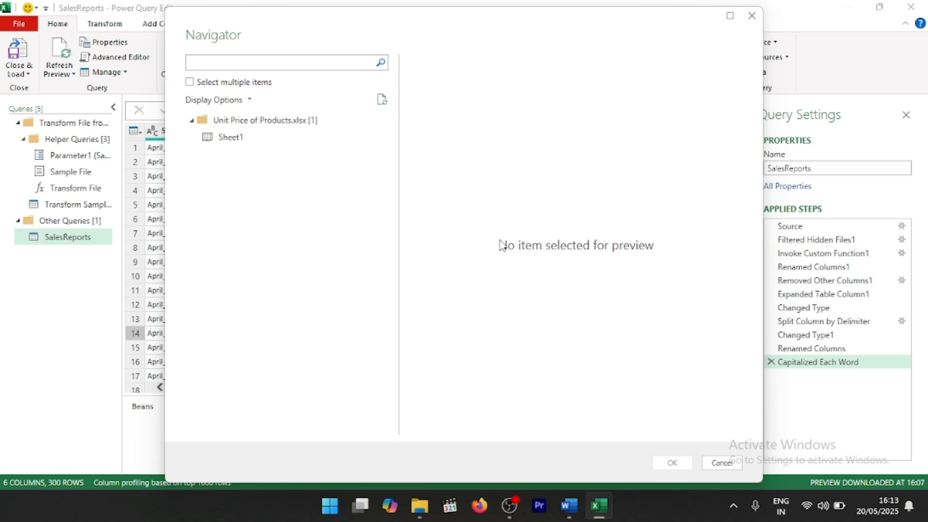
click(233, 141)
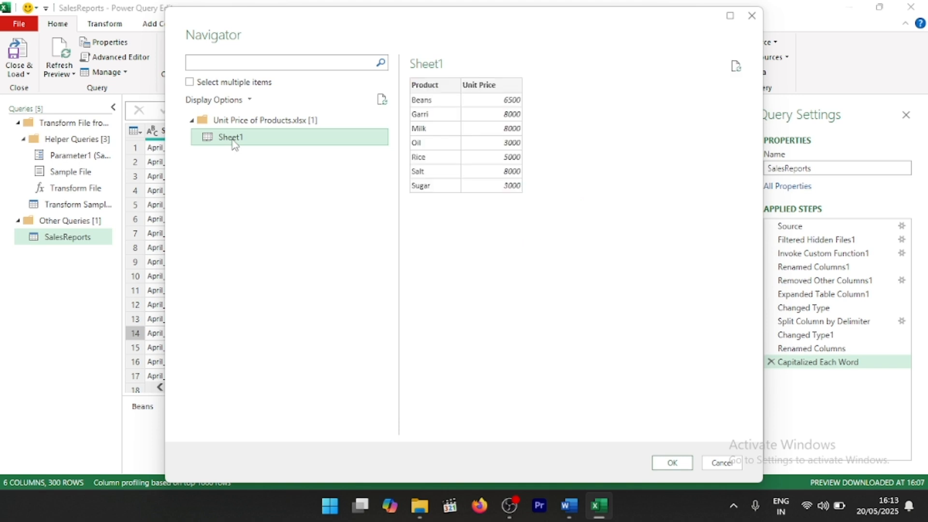
click(680, 466)
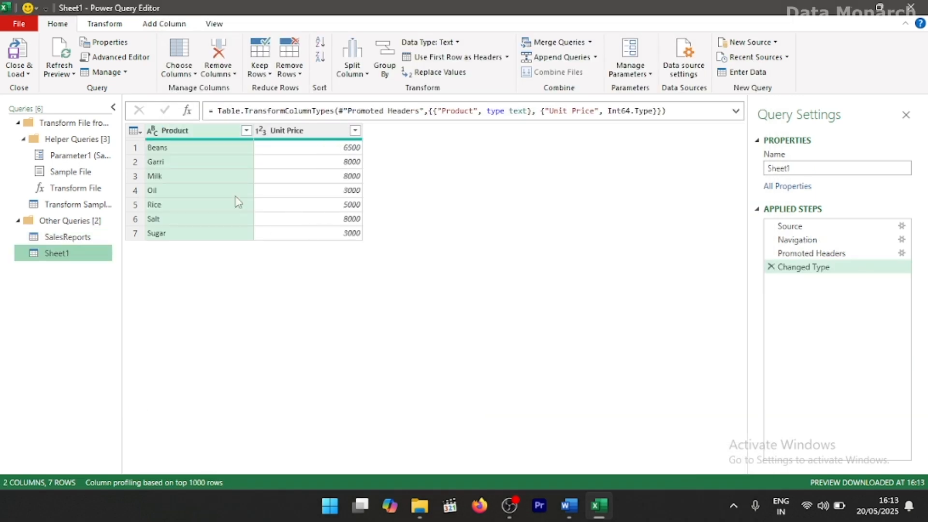
Merge the SalesReports query with Sheet1 using a Left Outer join, matching Product Name to Product
click(81, 237)
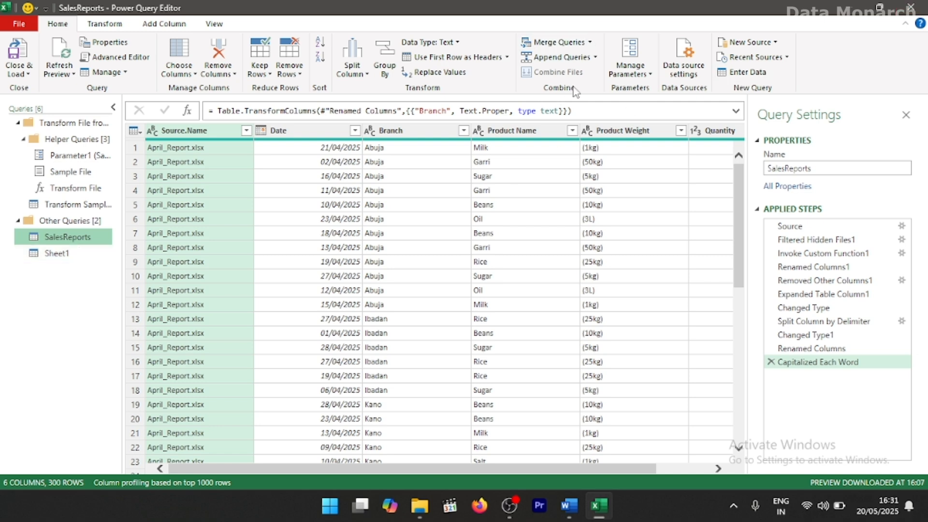
click(559, 43)
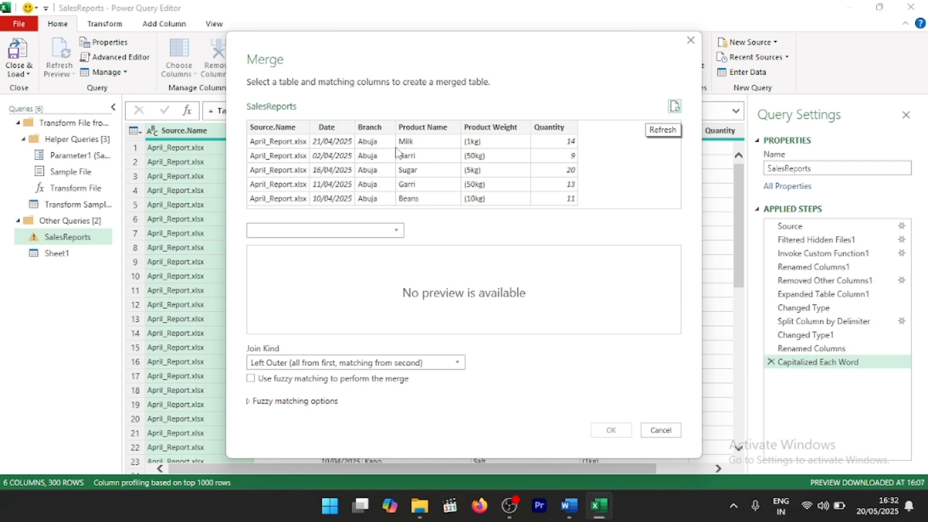
click(382, 233)
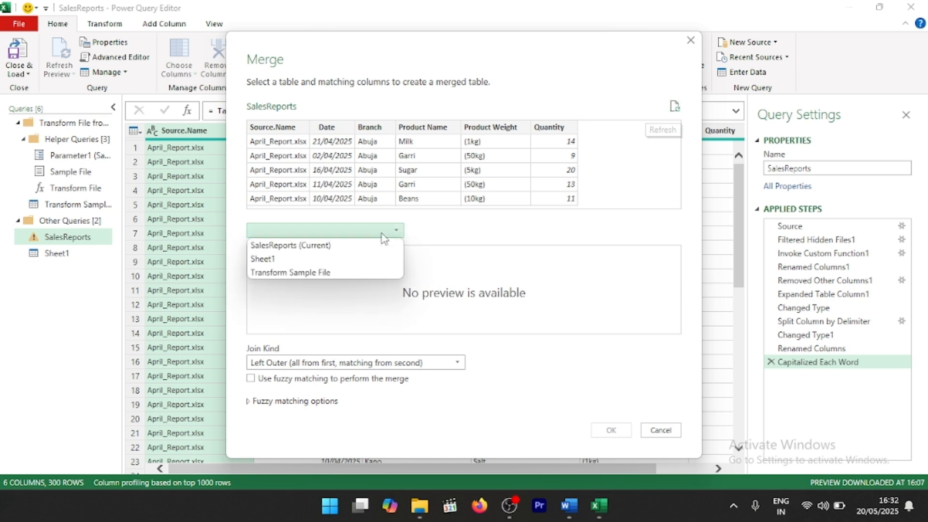
click(366, 260)
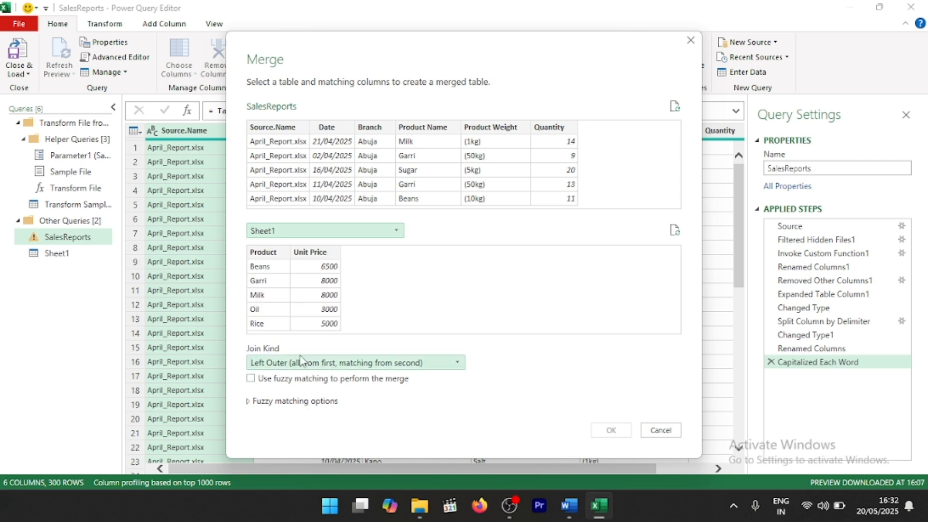
click(340, 366)
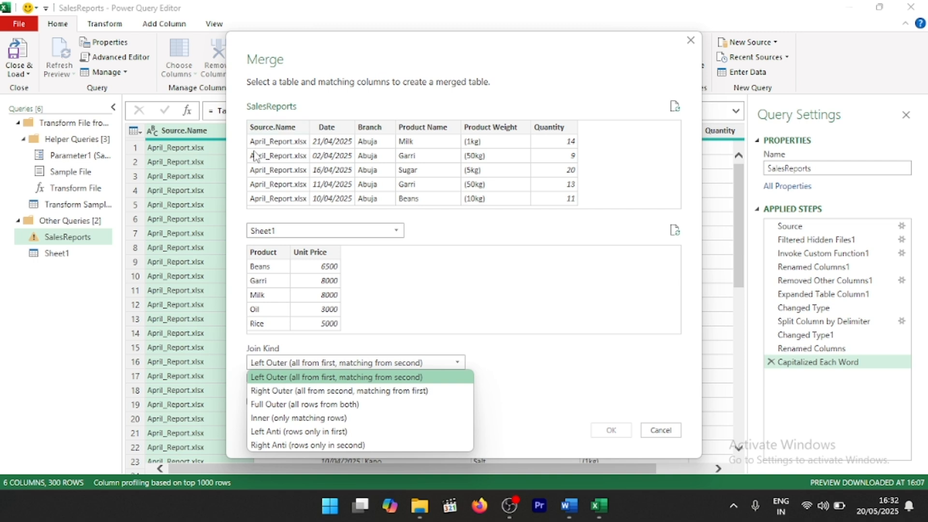
click(367, 376)
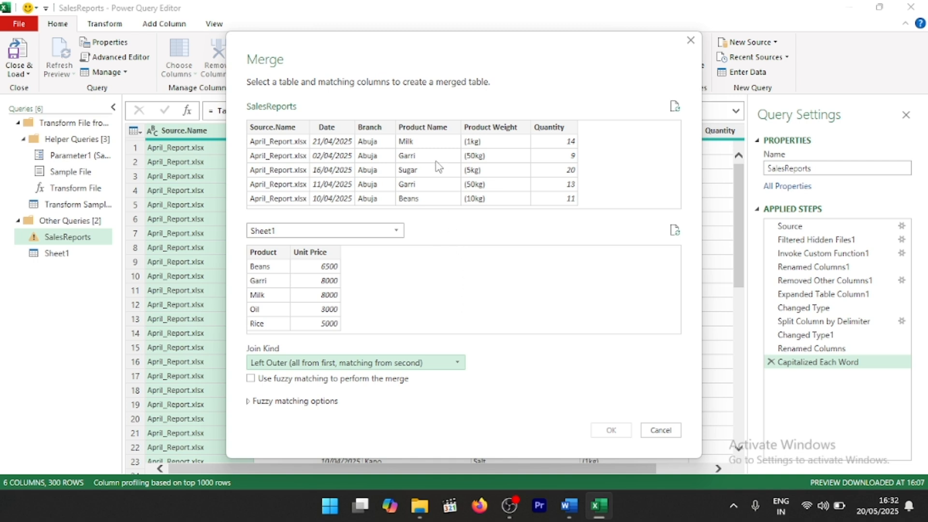
click(430, 129)
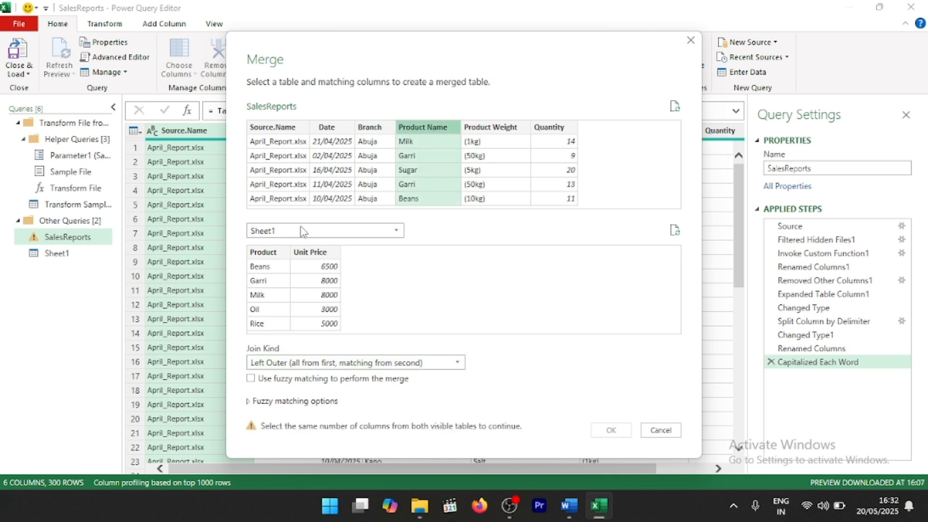
click(265, 255)
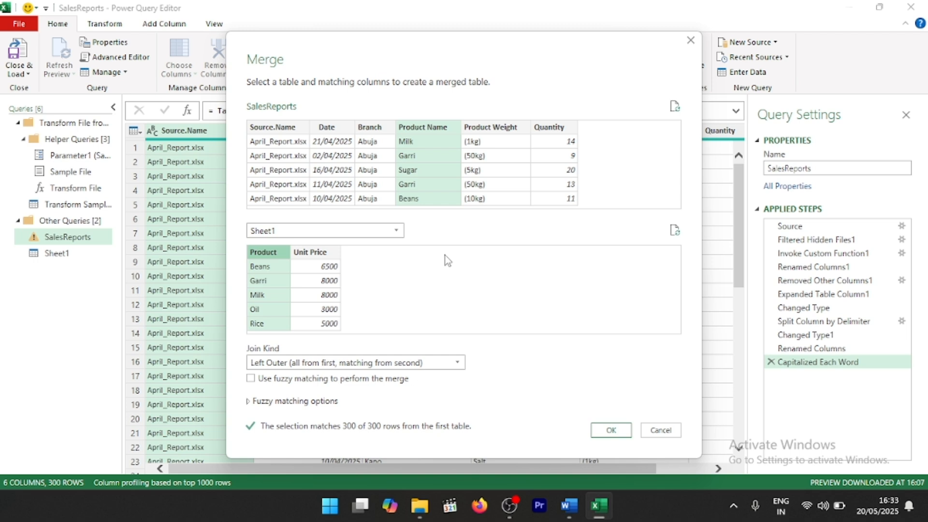
click(611, 430)
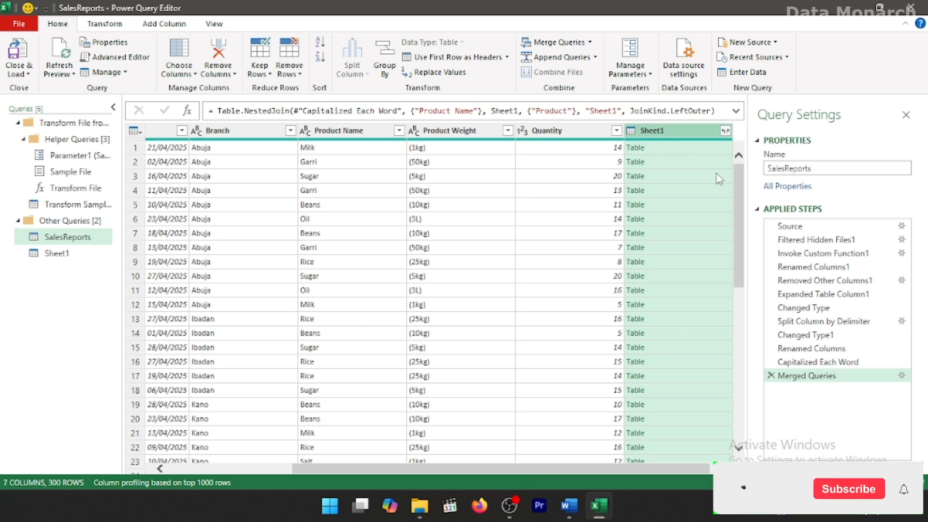
Expand the merged Sheet1 column to bring in only Unit Price, leaving Product out
click(725, 131)
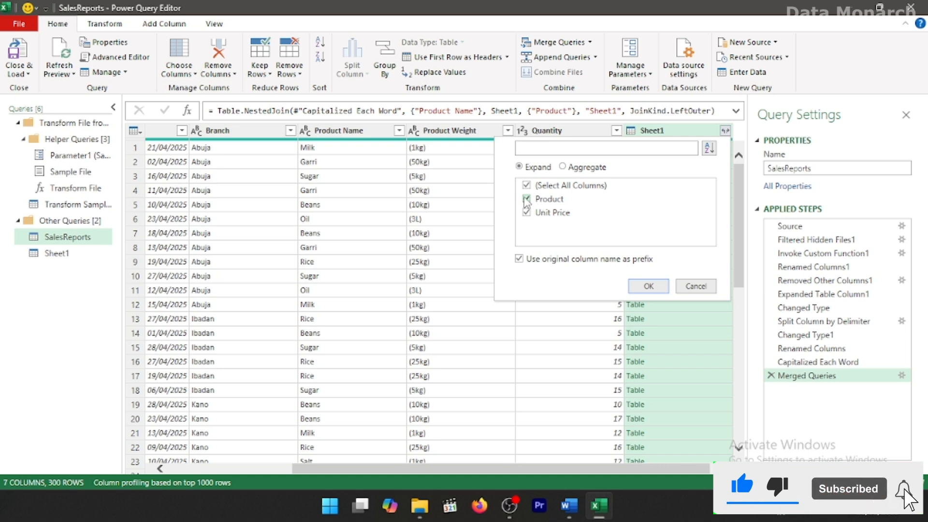
click(527, 199)
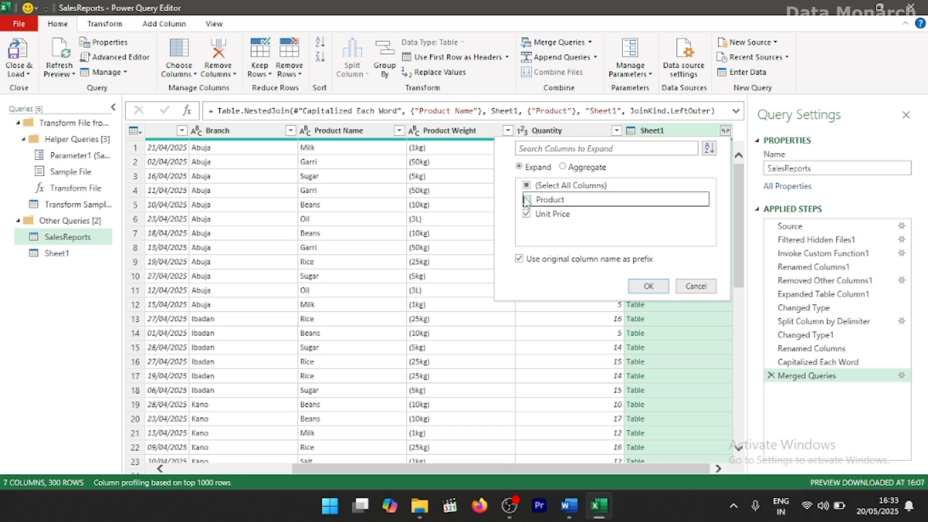
click(647, 286)
click(629, 175)
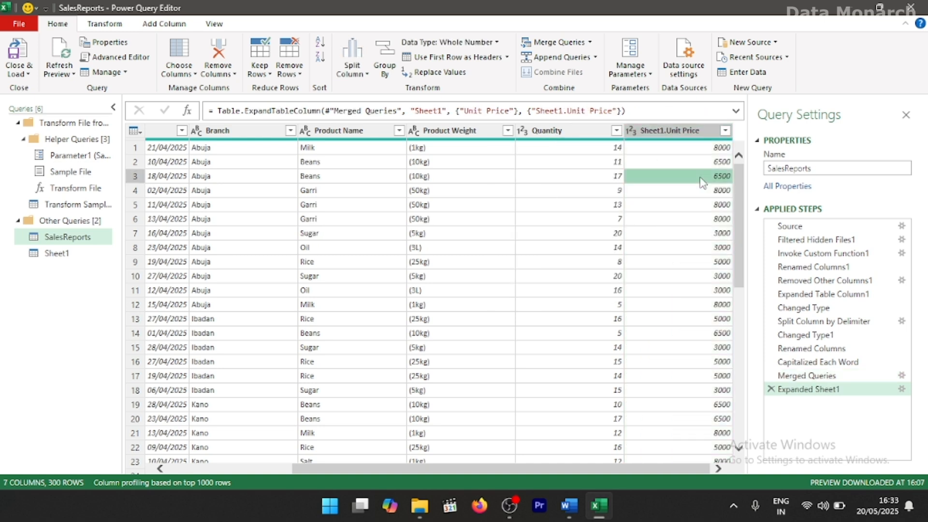
Rename the Sheet1.Unit Price column to Unit Price
double_click(659, 133)
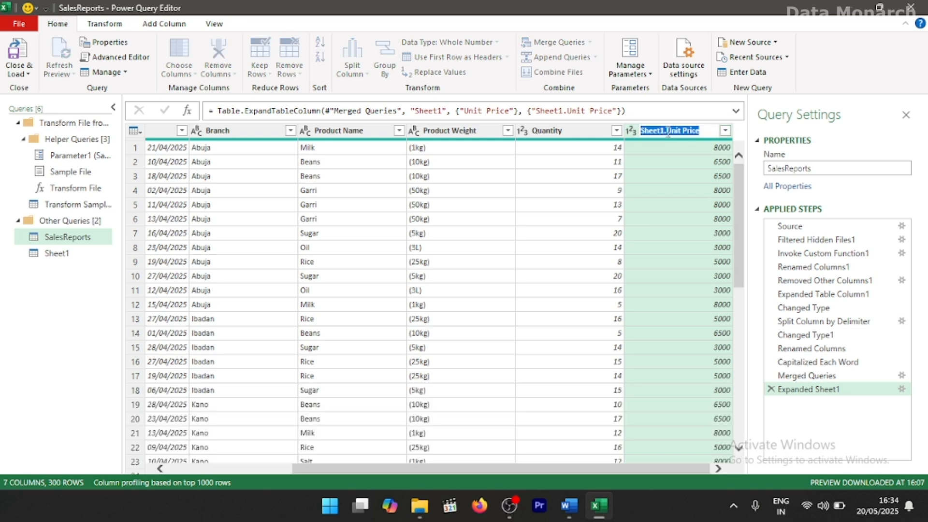
click(668, 130)
key(BackSpace)
key(BackSpace)
key(BackSpace)
key(BackSpace)
key(BackSpace)
key(BackSpace)
key(BackSpace)
key(Return)
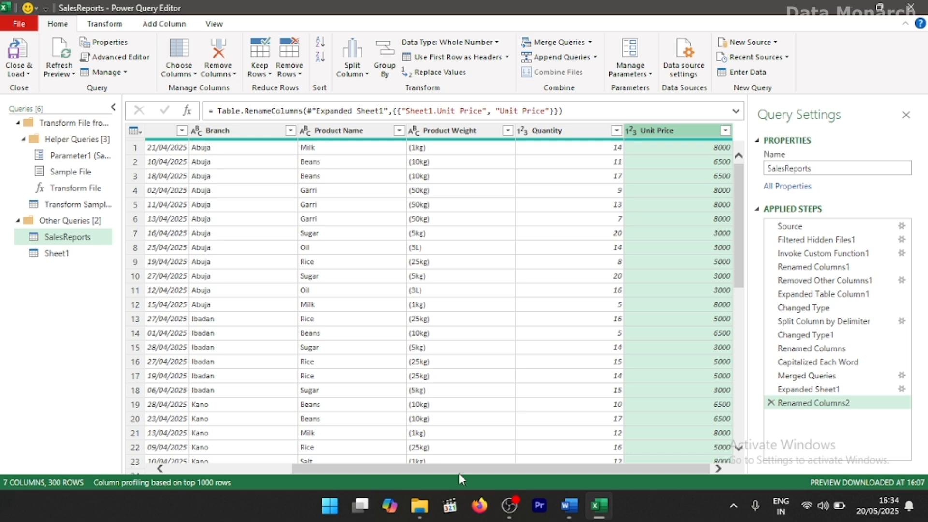
Add a custom column named Total Sales with the formula [Quantity] * [Unit Price]
drag(498, 472, 519, 474)
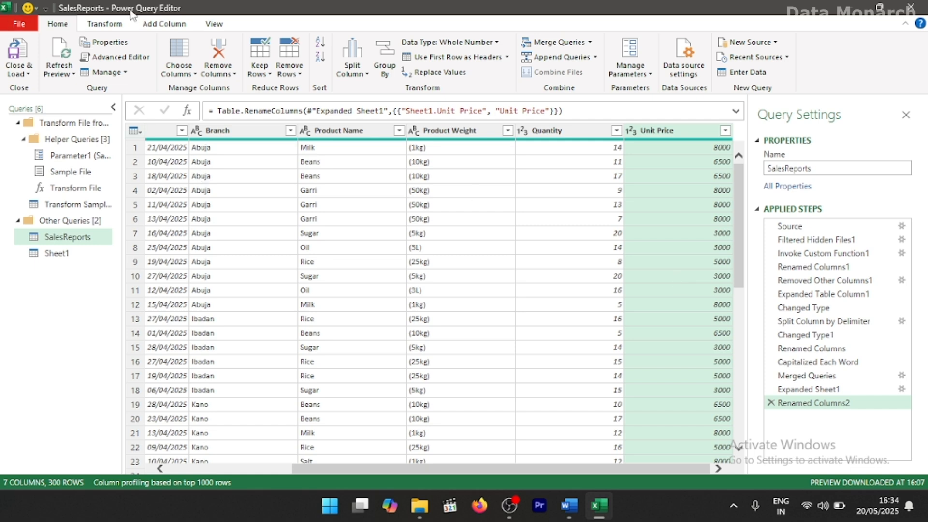
click(165, 26)
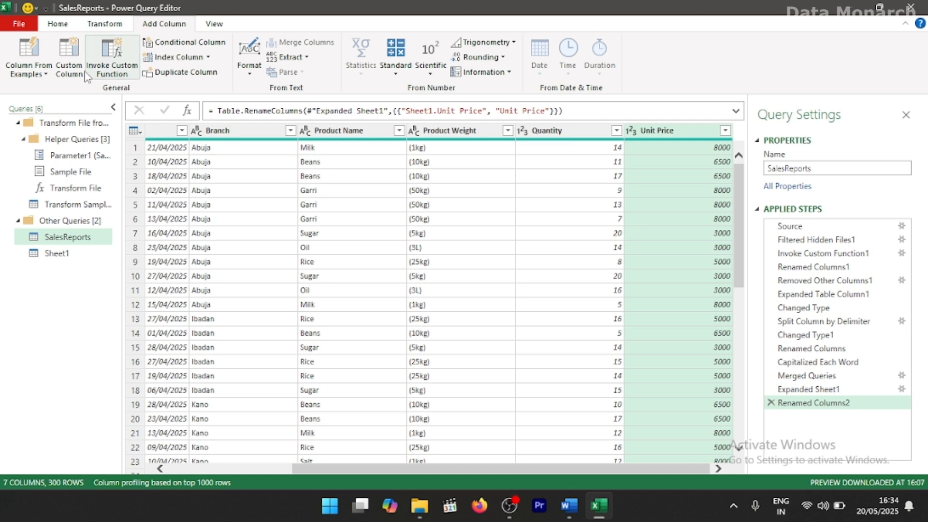
click(69, 68)
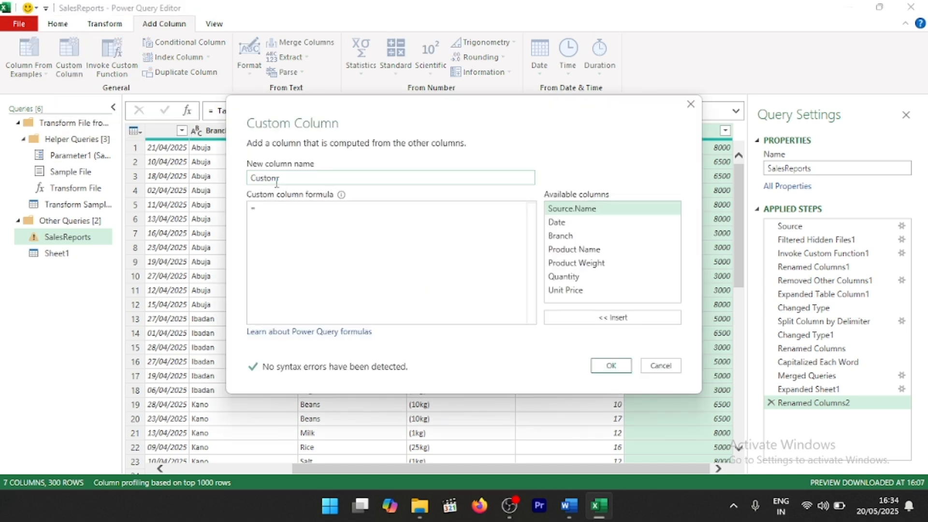
double_click(286, 175)
text(Total Sales)
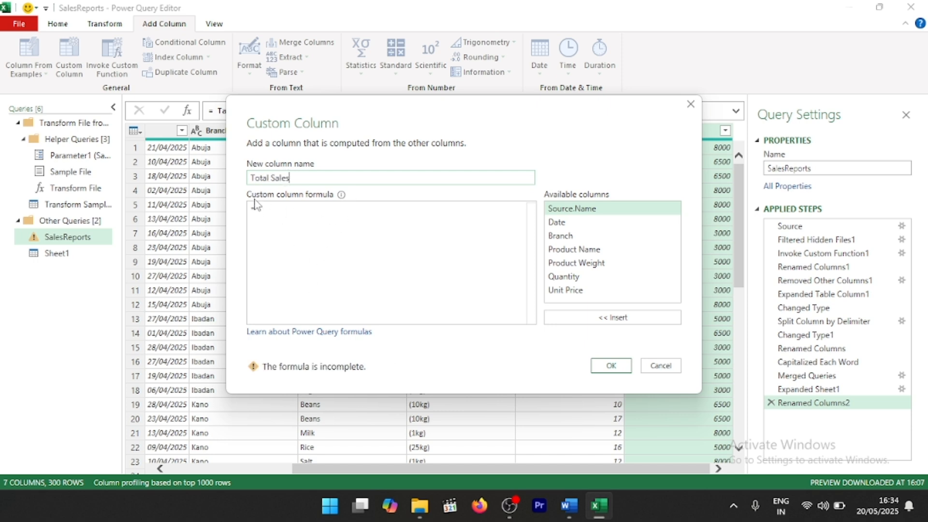
click(287, 209)
click(575, 281)
double_click(575, 280)
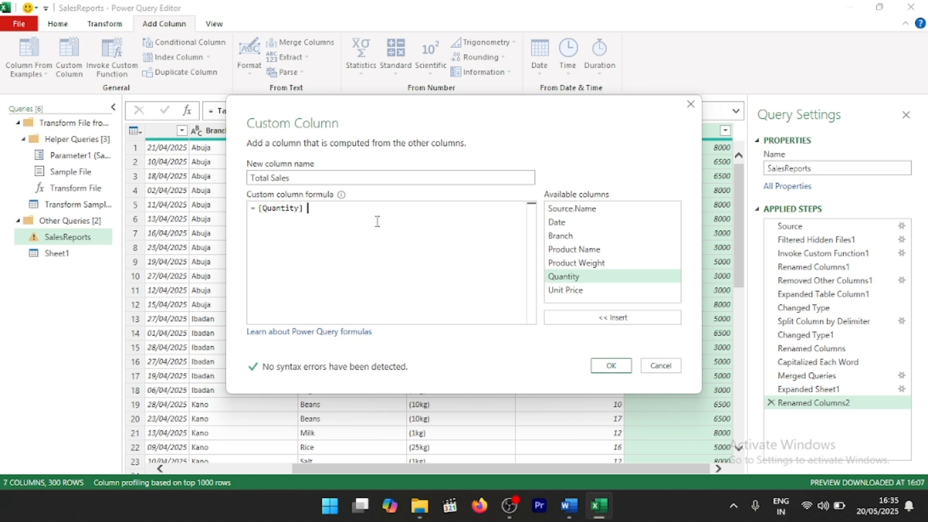
text(*)
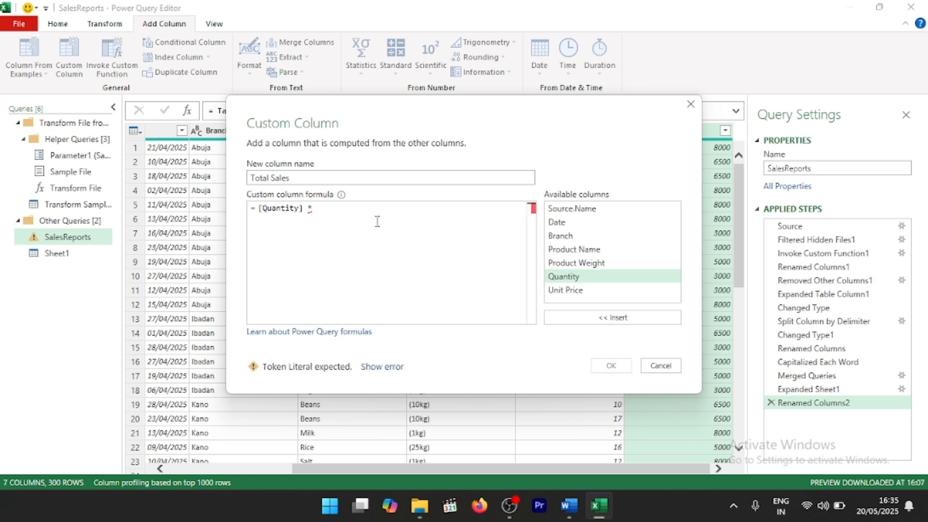
double_click(563, 291)
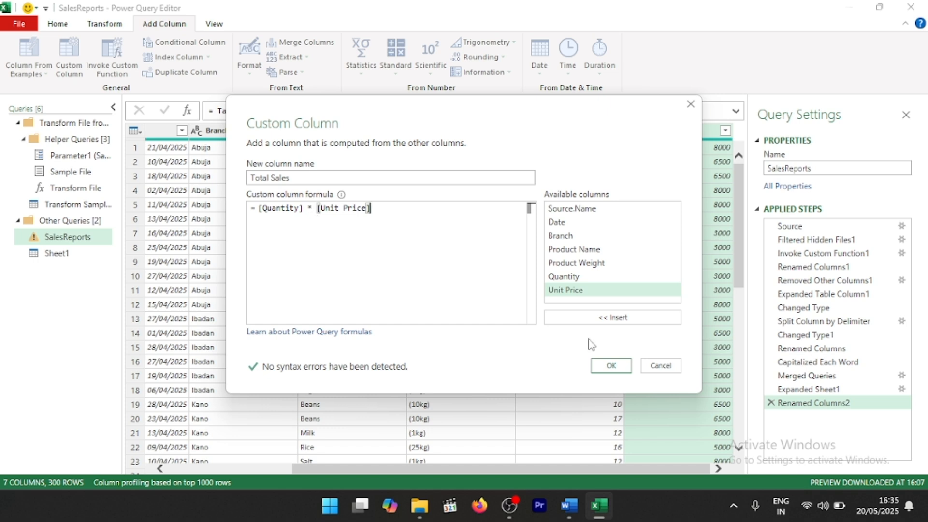
click(611, 365)
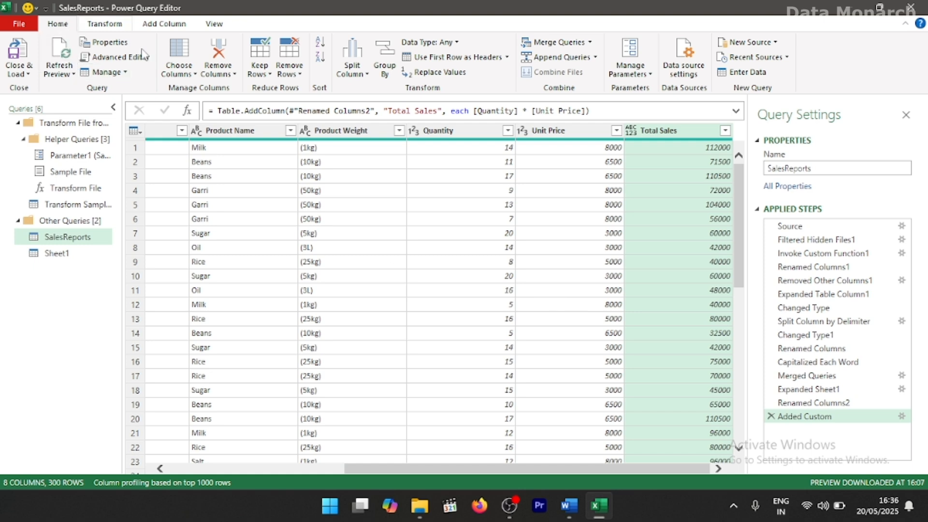
Try grouping rows by Product Name with a Total Sales by Products column summing Total Sales, and remove that grouping
click(384, 75)
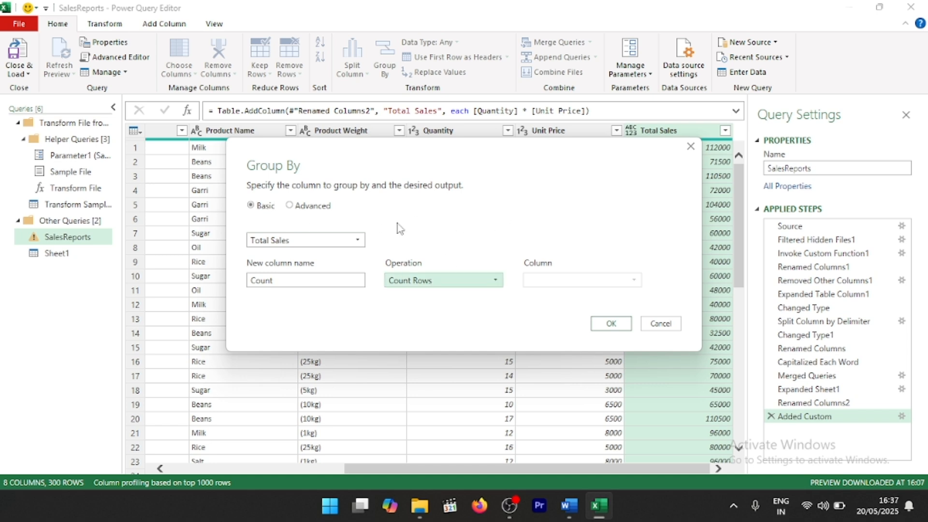
click(356, 245)
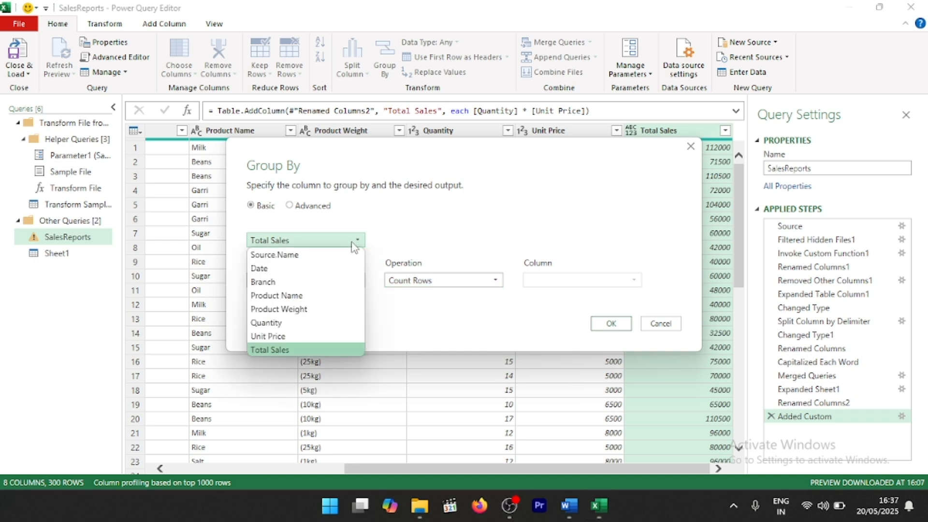
click(335, 296)
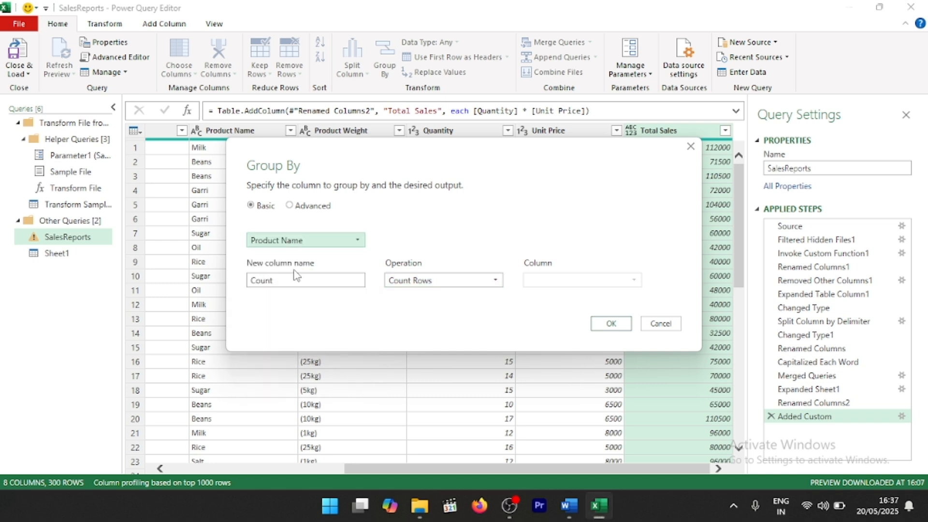
click(293, 280)
drag(273, 281, 249, 285)
text(Total Sales by Products)
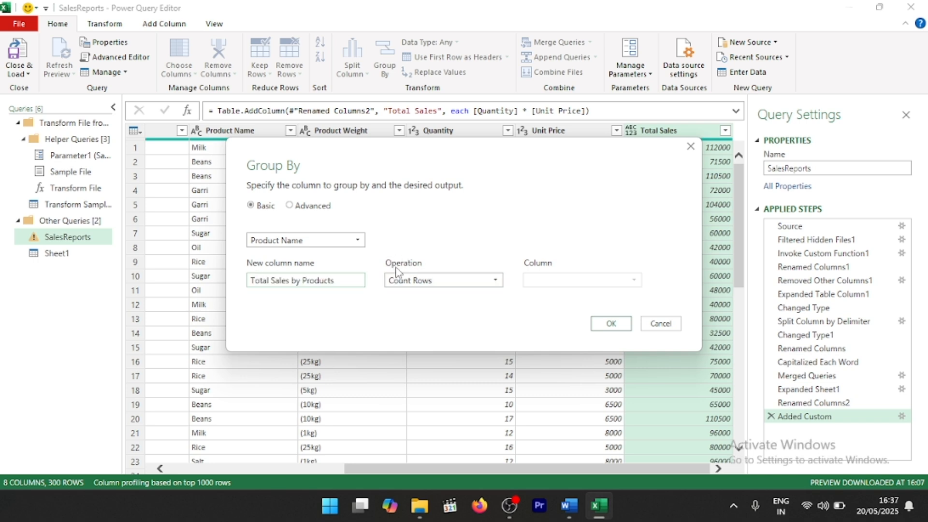
click(440, 282)
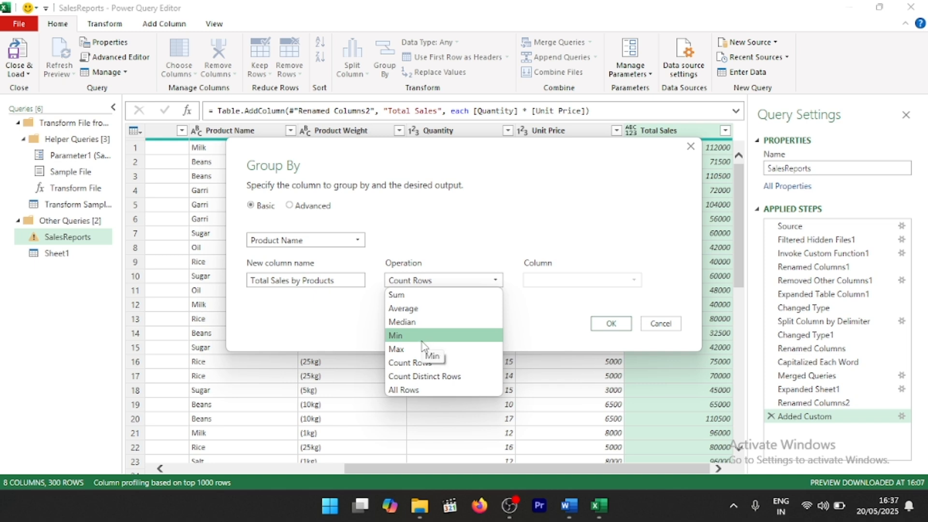
click(428, 300)
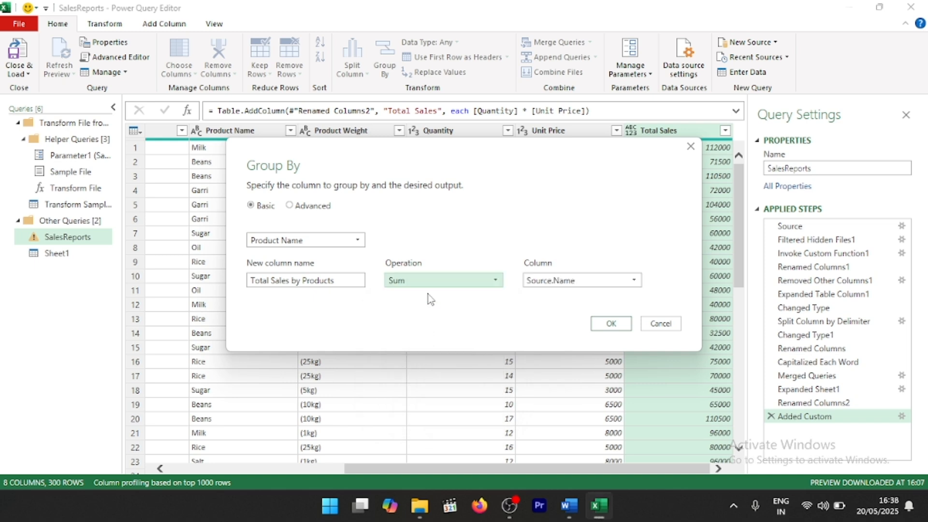
click(551, 284)
click(544, 389)
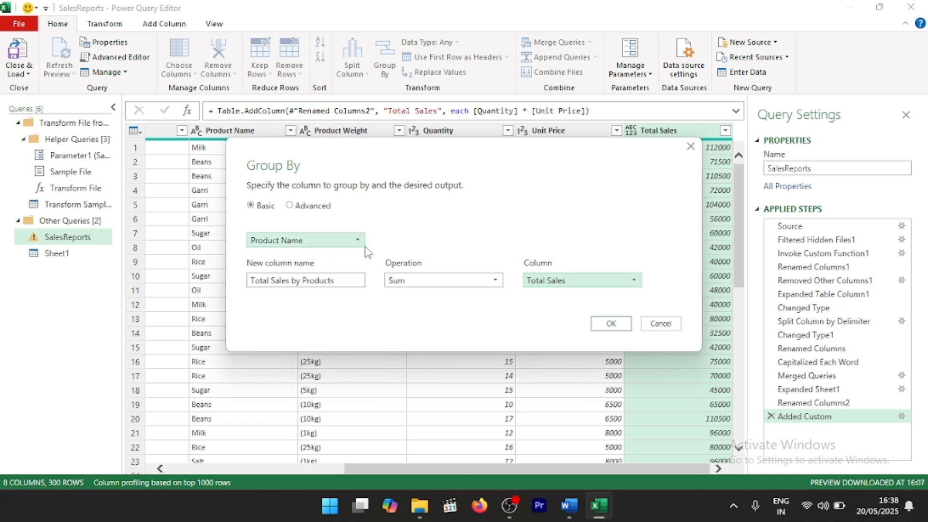
click(622, 321)
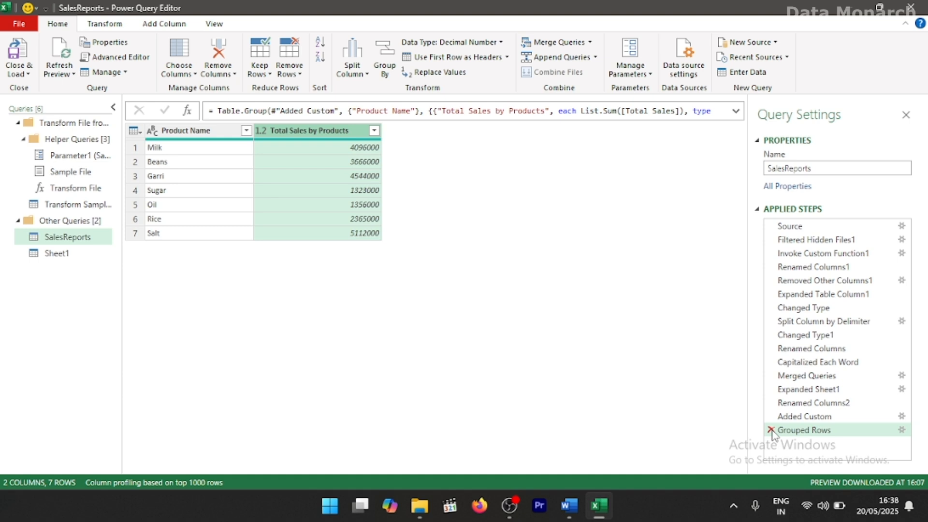
click(770, 429)
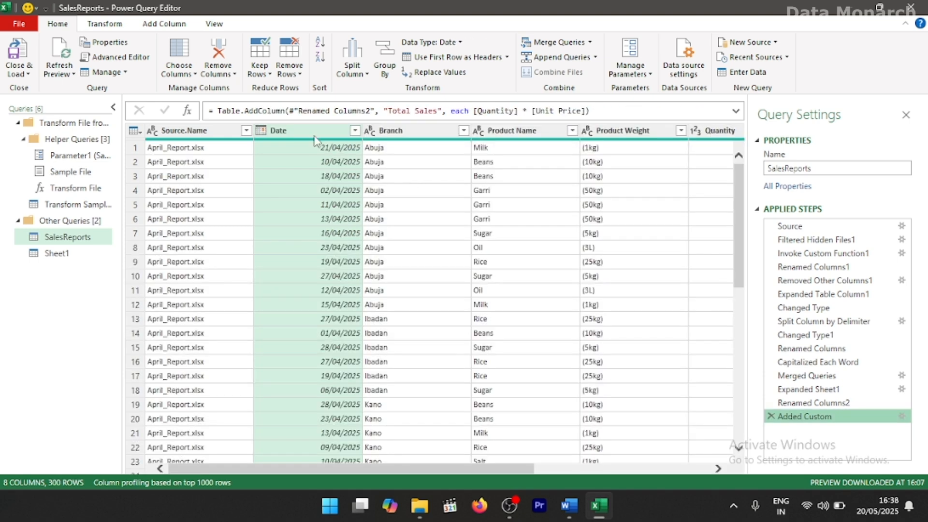
Set up an advanced grouping of the sales rows by Product Name and Branch
click(384, 57)
click(289, 205)
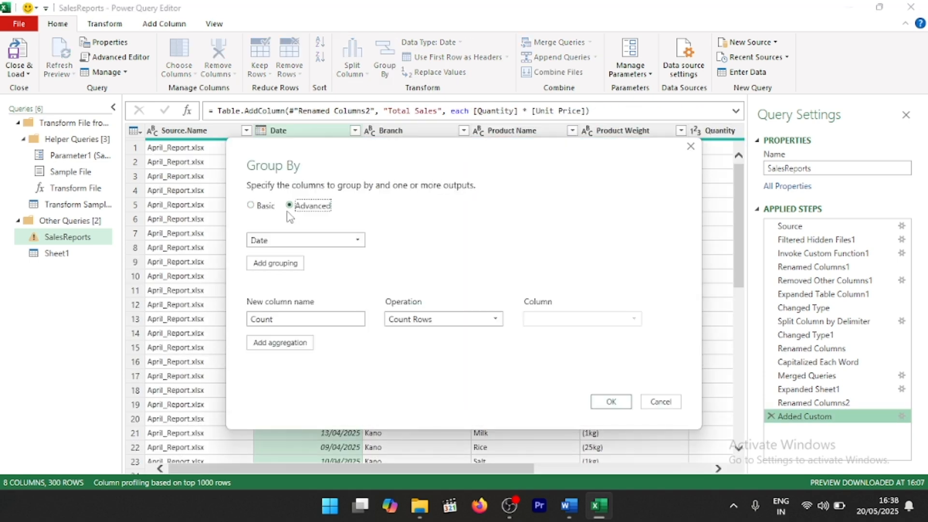
click(327, 244)
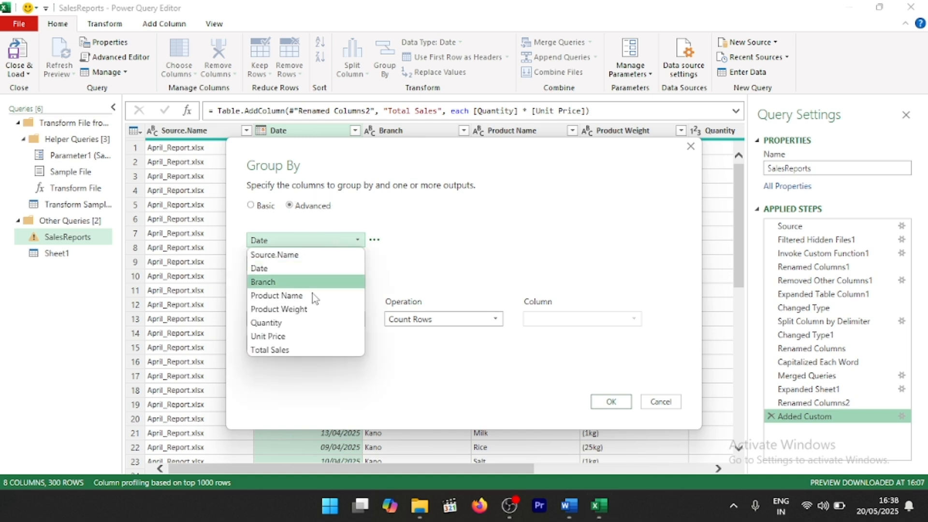
click(312, 295)
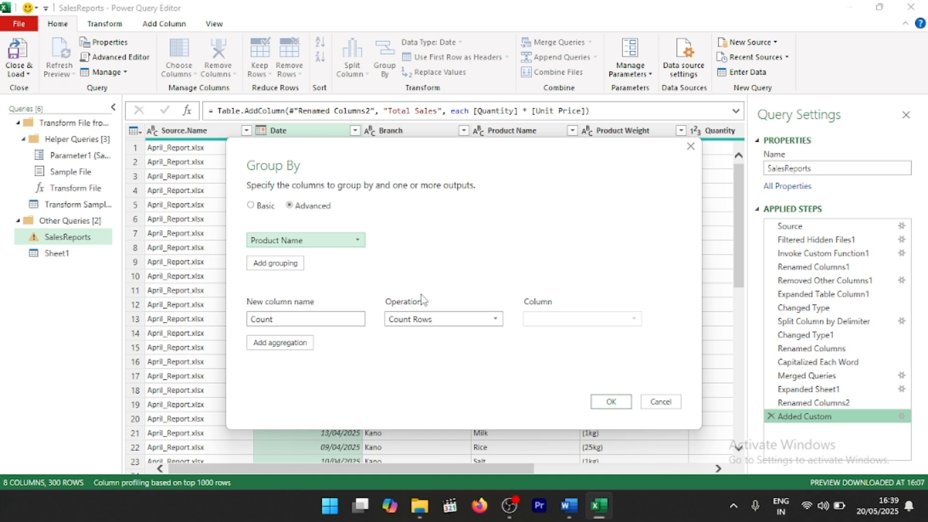
click(274, 266)
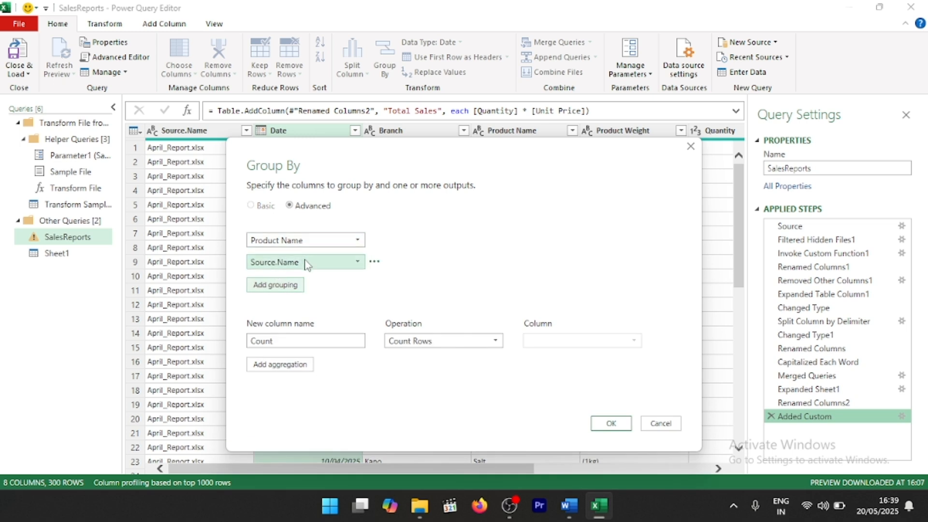
click(306, 263)
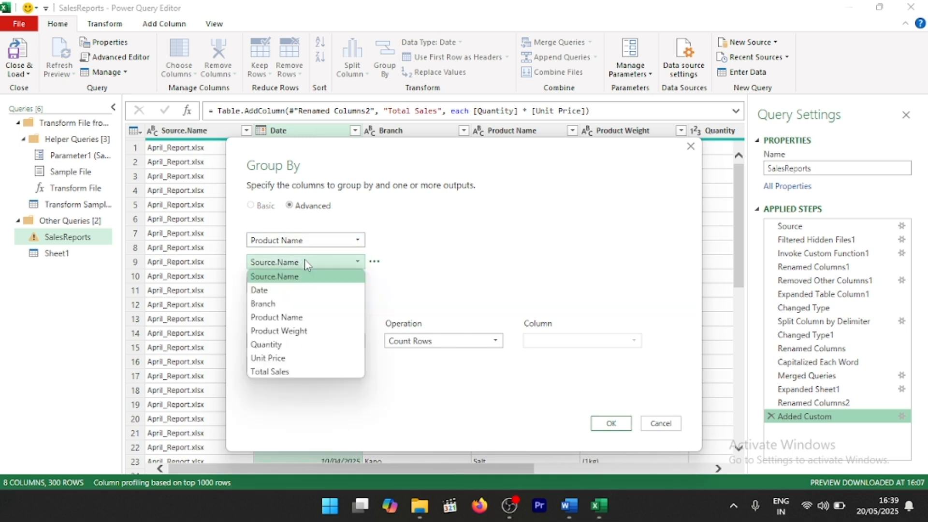
click(322, 276)
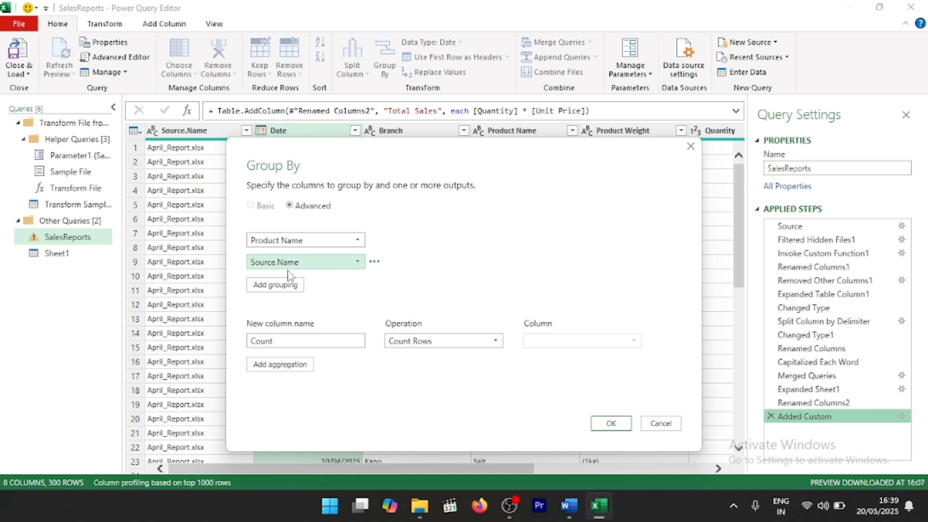
click(316, 261)
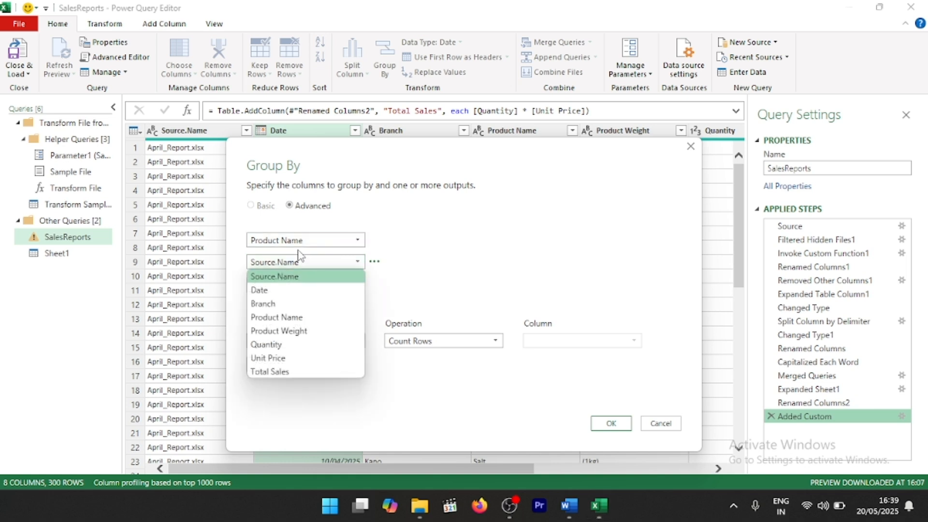
click(303, 304)
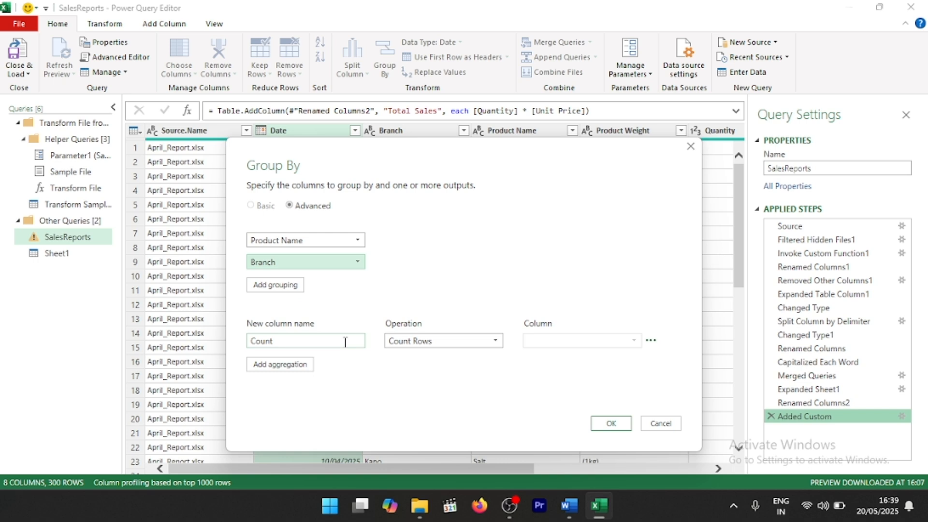
Aggregate the grouping into a column named Total sales of Products by Branches that sums Total Sales, and apply it
drag(346, 341, 252, 348)
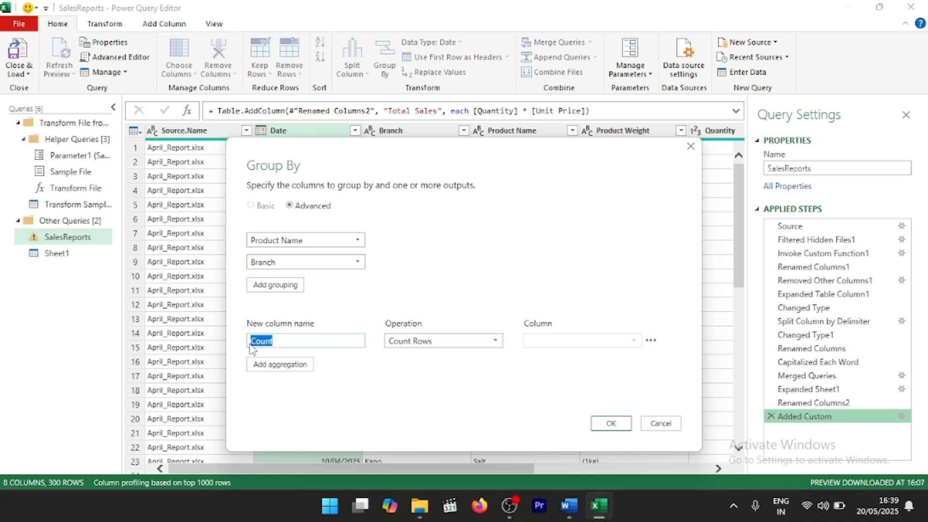
text(Total sales of Products by Branches)
click(444, 340)
click(450, 355)
click(580, 340)
click(561, 450)
click(604, 424)
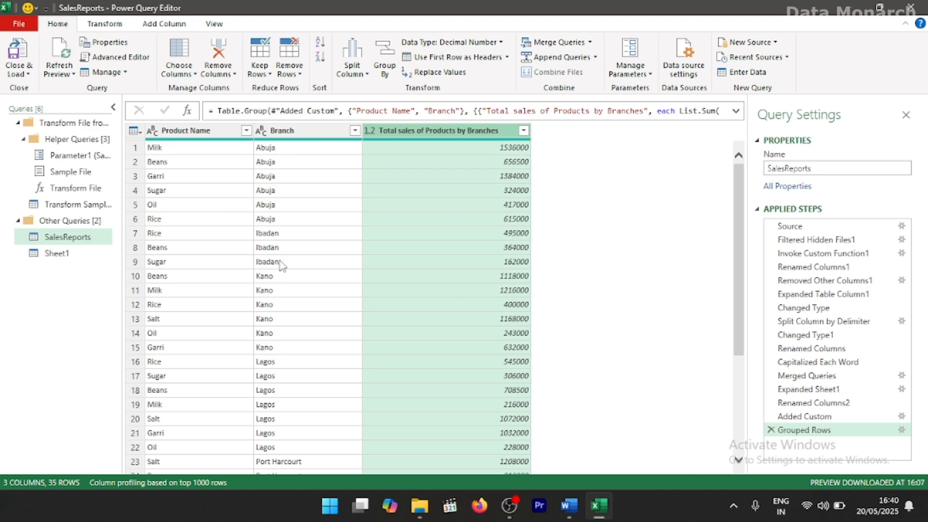
scroll(285, 319, down, 4)
Start a conditional column named Sales Level on the grouped table
click(161, 25)
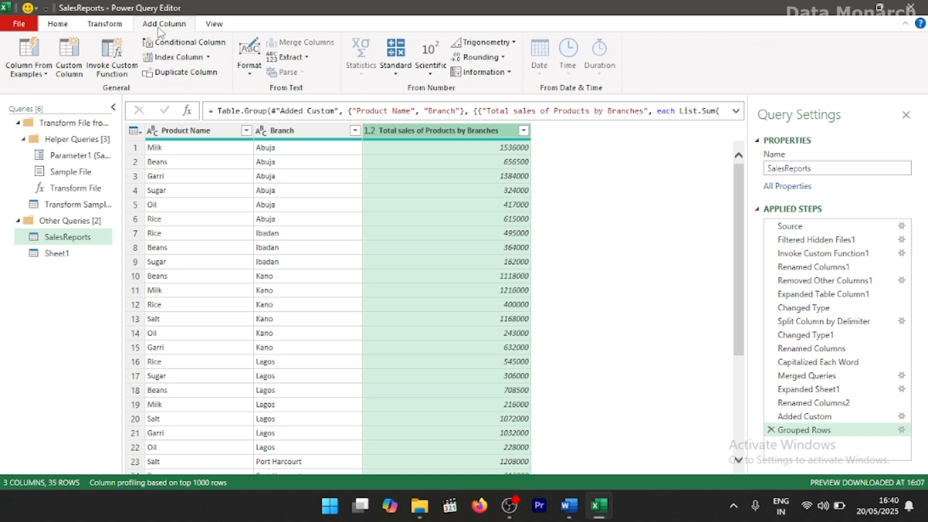
click(196, 44)
drag(212, 195, 182, 195)
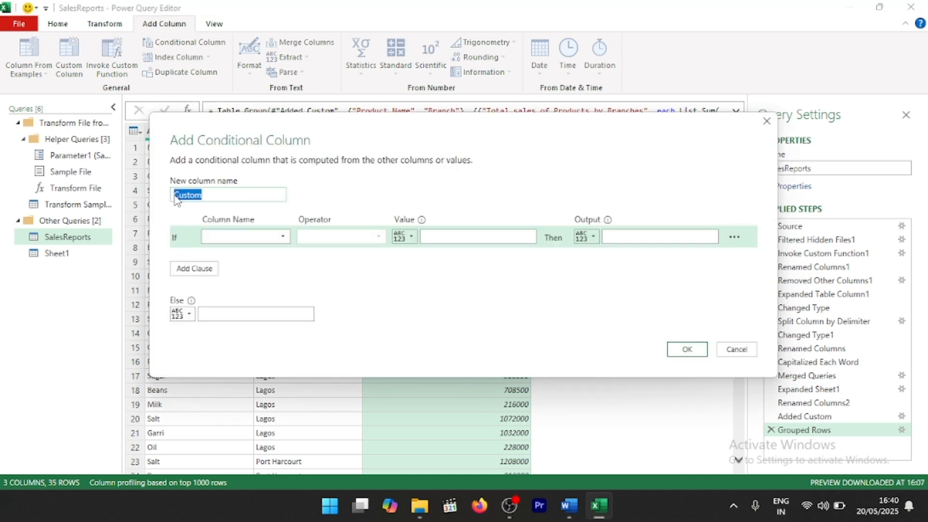
text(c)
text(ales Level)
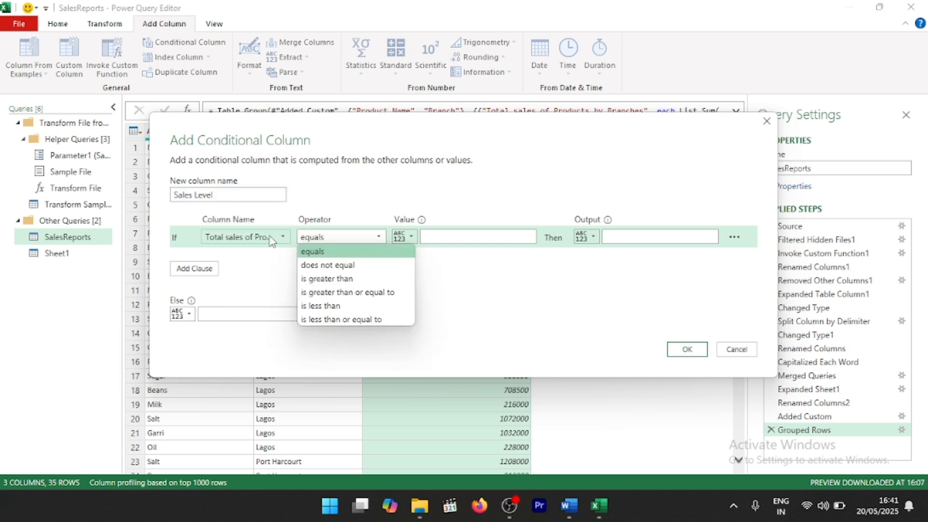
Define the first condition: if Total sales of Products by Branches is greater than 400000, output HIGH
click(319, 250)
click(283, 237)
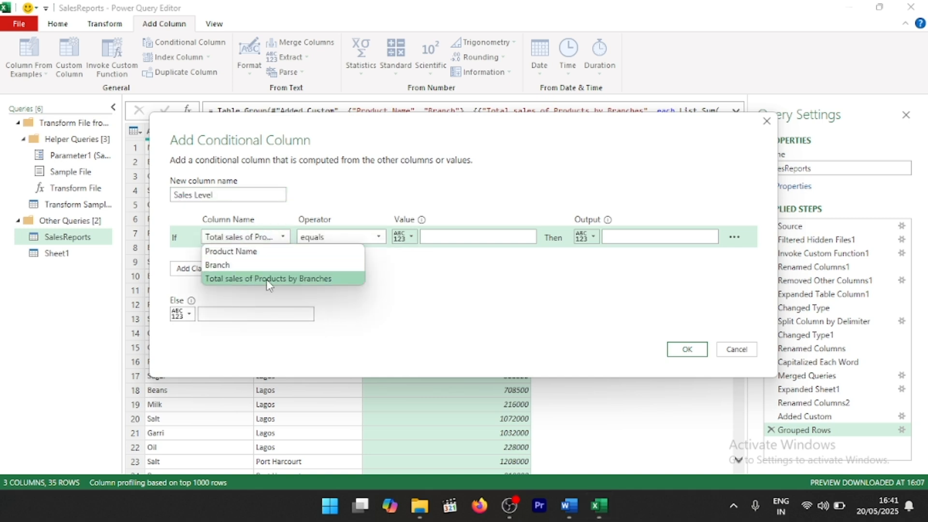
click(266, 280)
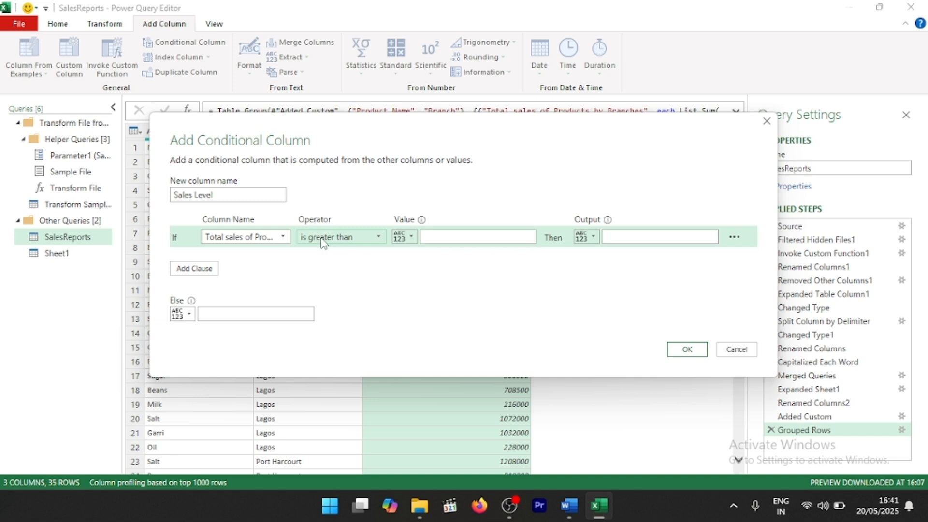
click(464, 238)
text(400000)
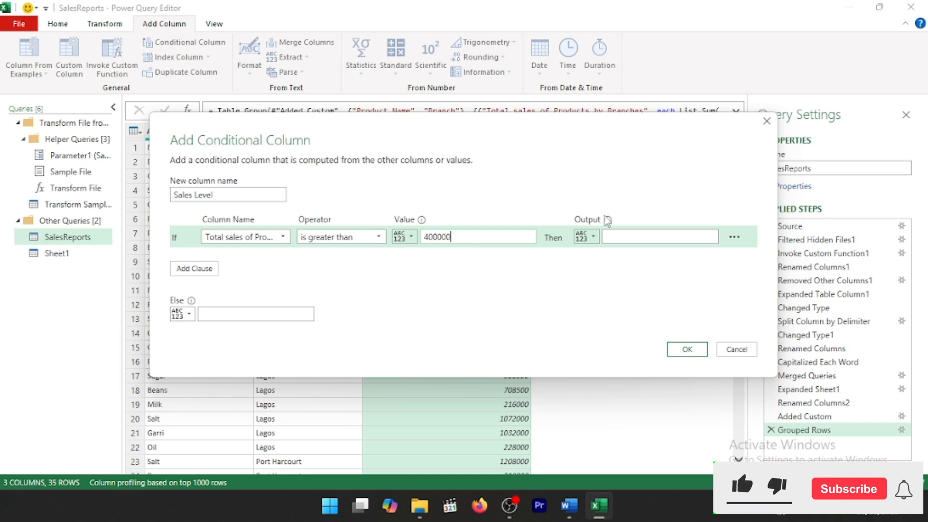
click(622, 237)
text(HIGH)
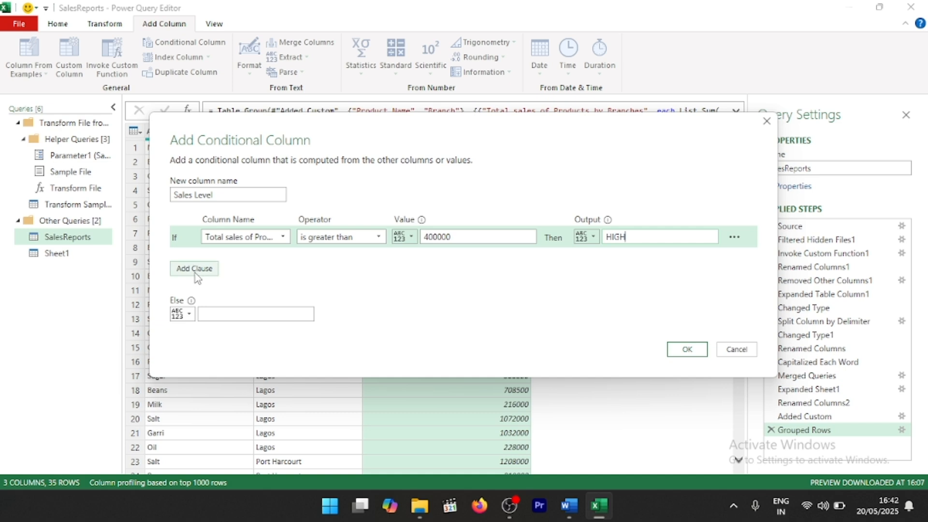
Add an else-if clause that outputs MEDIUM when Total sales of Products by Branches is greater than 200000
click(194, 268)
click(244, 259)
click(274, 300)
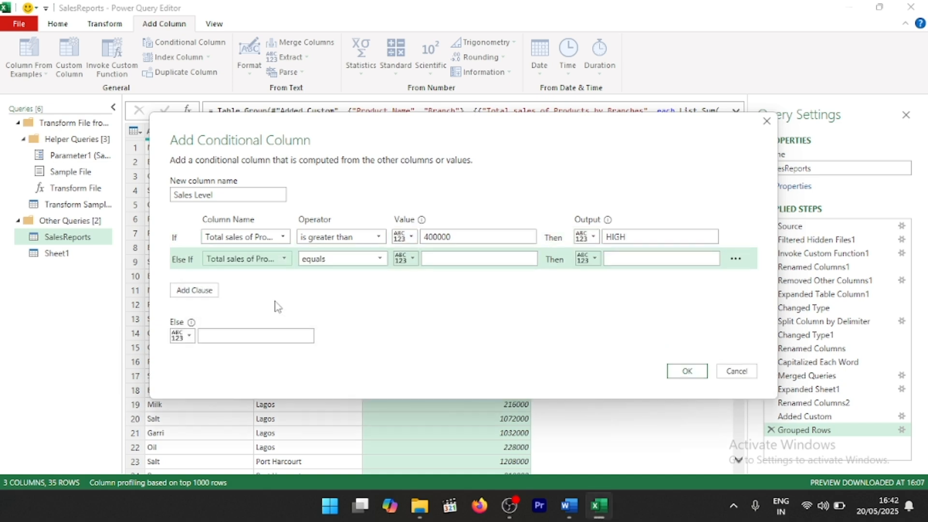
click(367, 263)
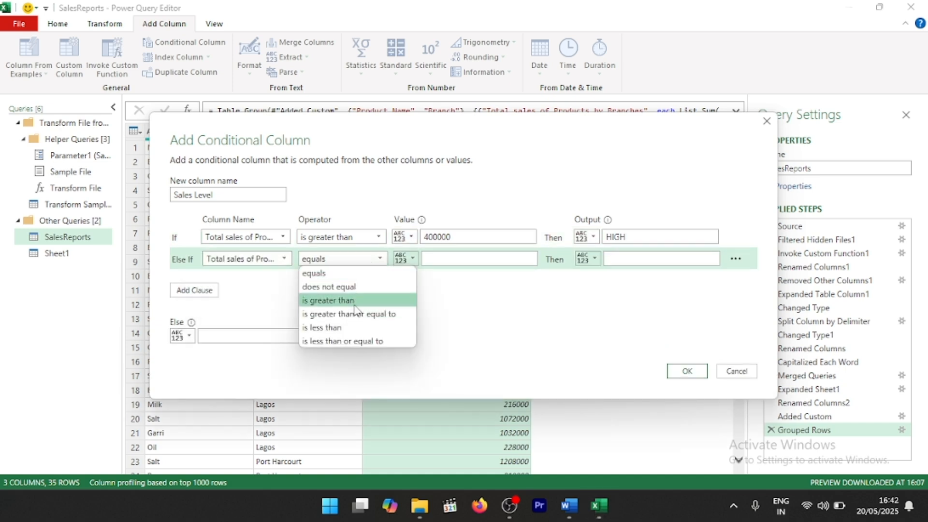
click(338, 300)
click(434, 260)
text(200000)
click(640, 259)
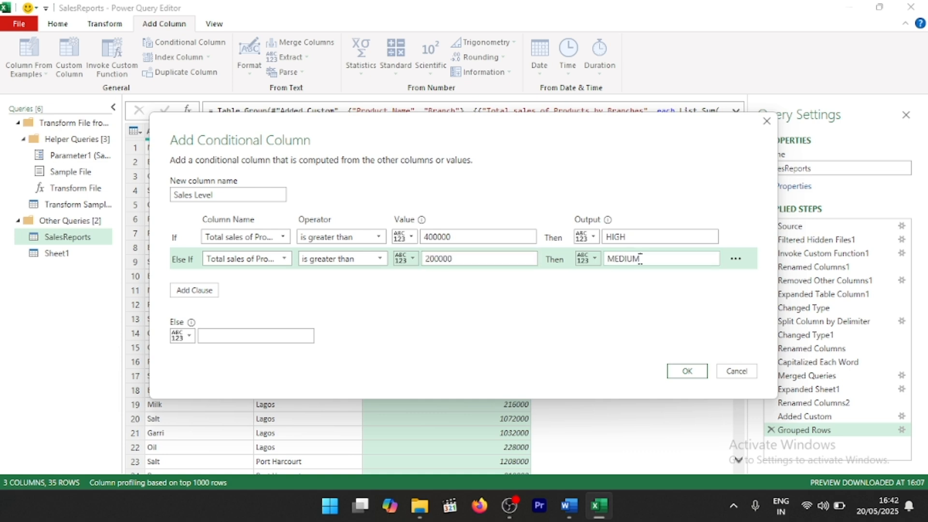
Set the else output to LOW, create the Sales Level column and review its values
click(238, 338)
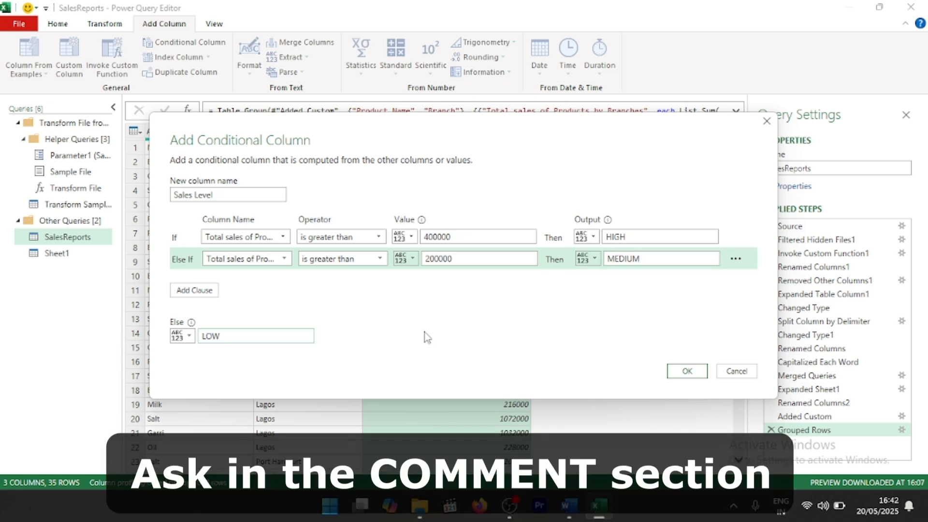
click(684, 371)
scroll(561, 425, down, 1)
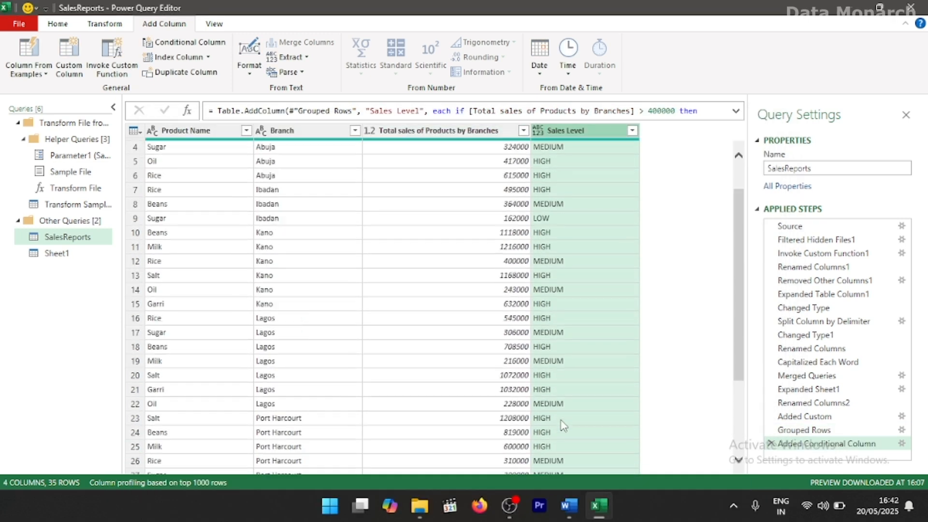
scroll(563, 425, up, 1)
scroll(563, 219, down, 4)
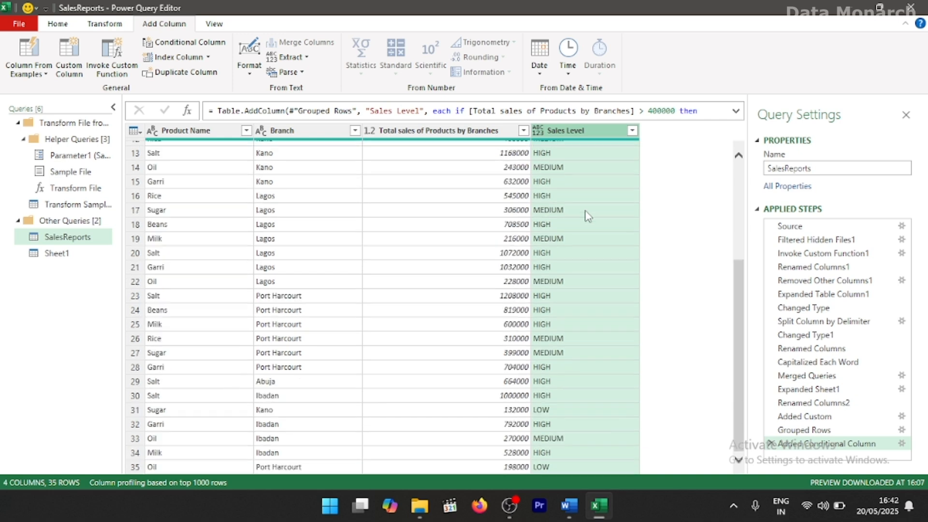
scroll(588, 216, up, 4)
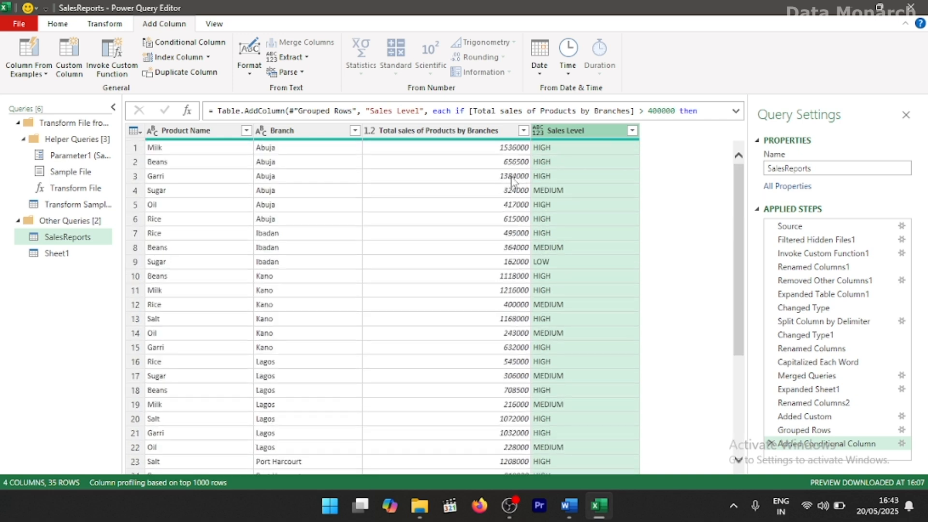
scroll(571, 191, down, 3)
scroll(570, 192, up, 3)
Edit the Sales Level formula so the HIGH threshold is 900000 and the MEDIUM threshold is 500000, and review the levels
click(735, 113)
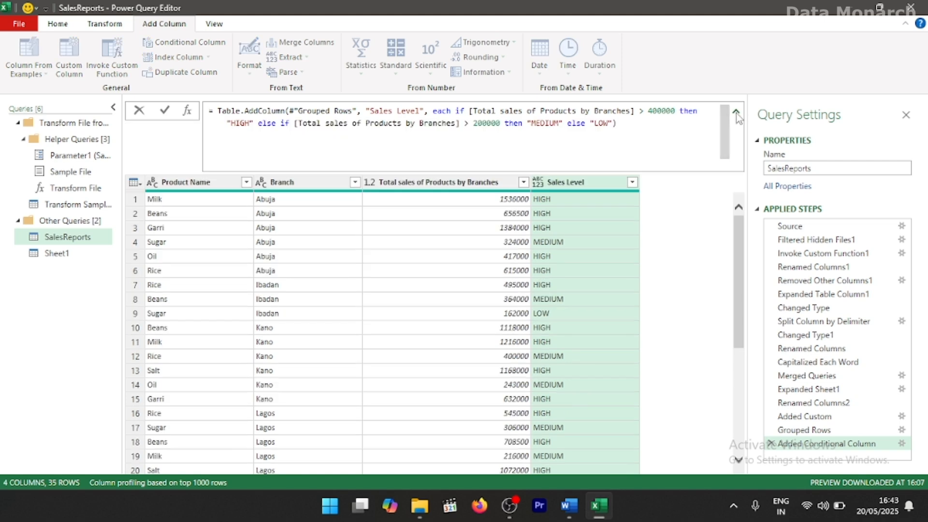
click(653, 113)
key(BackSpace)
text(9)
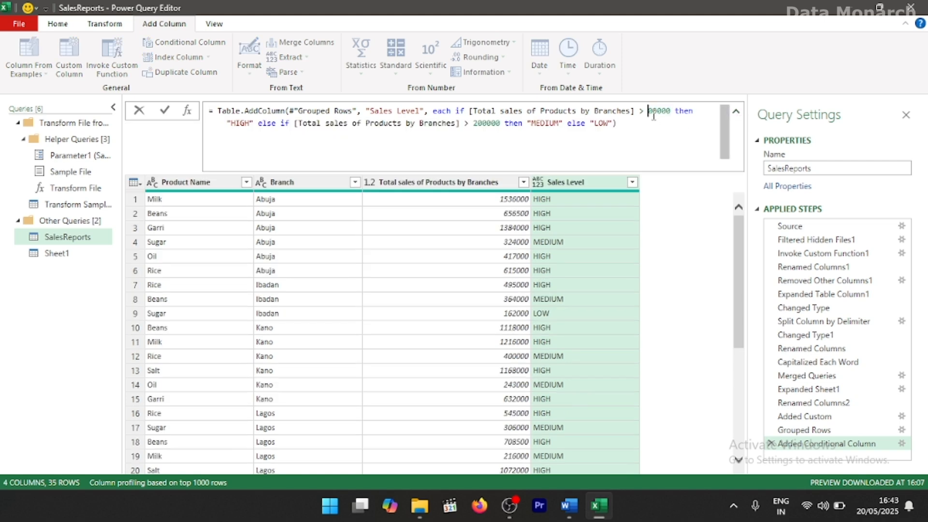
click(477, 123)
key(BackSpace)
text(5)
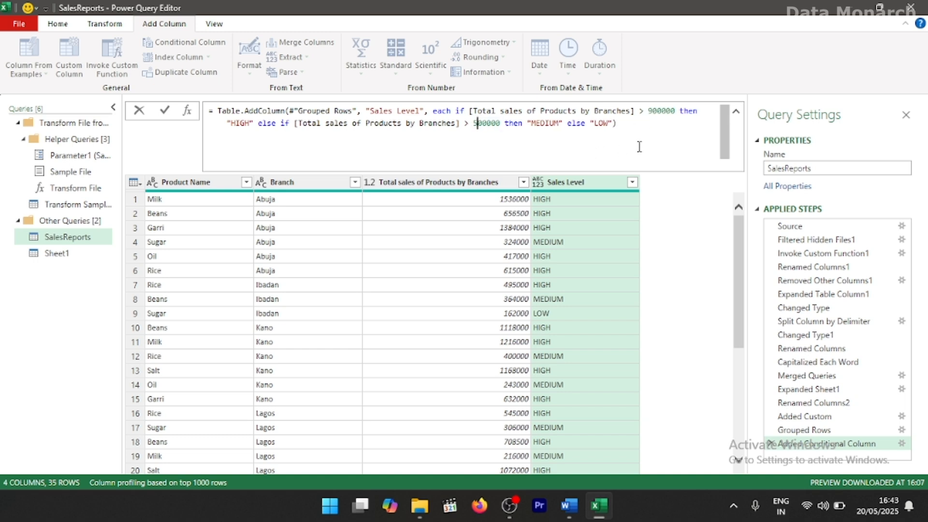
key(Return)
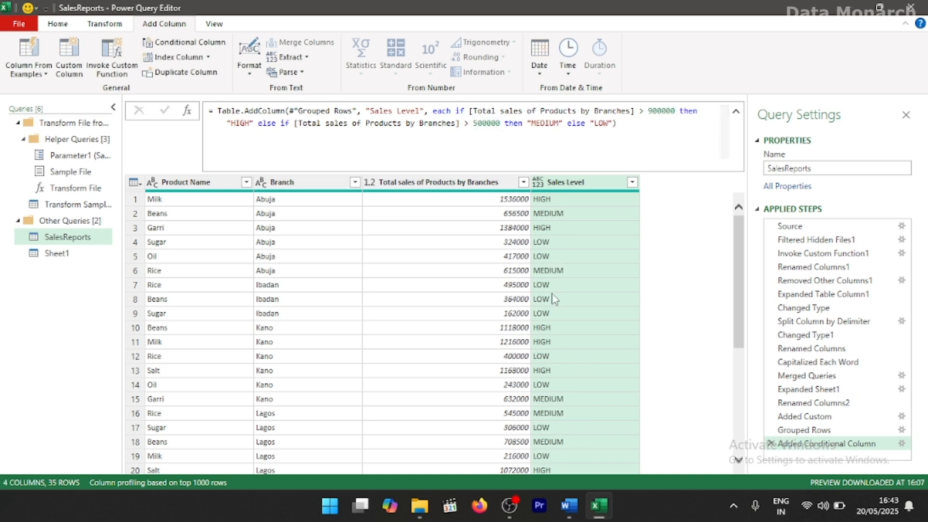
scroll(573, 323, down, 4)
scroll(572, 323, up, 4)
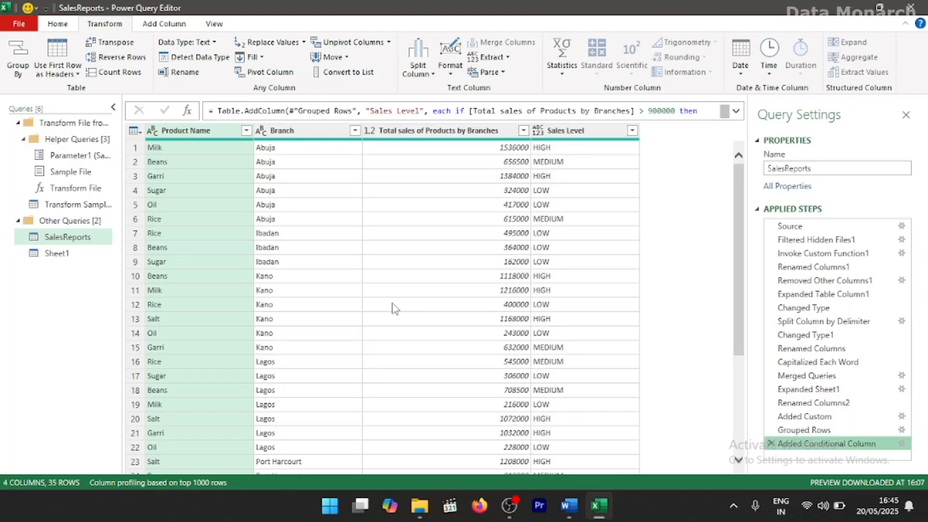
Pivot the Product Name column using Total sales of Products by Branches as the values, and review the pivoted table
click(197, 134)
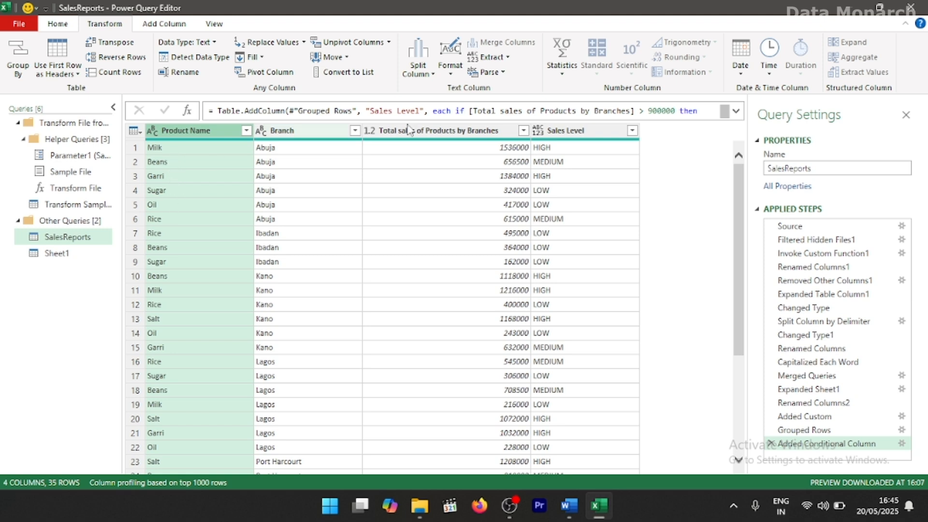
mouse_move(607, 146)
click(259, 76)
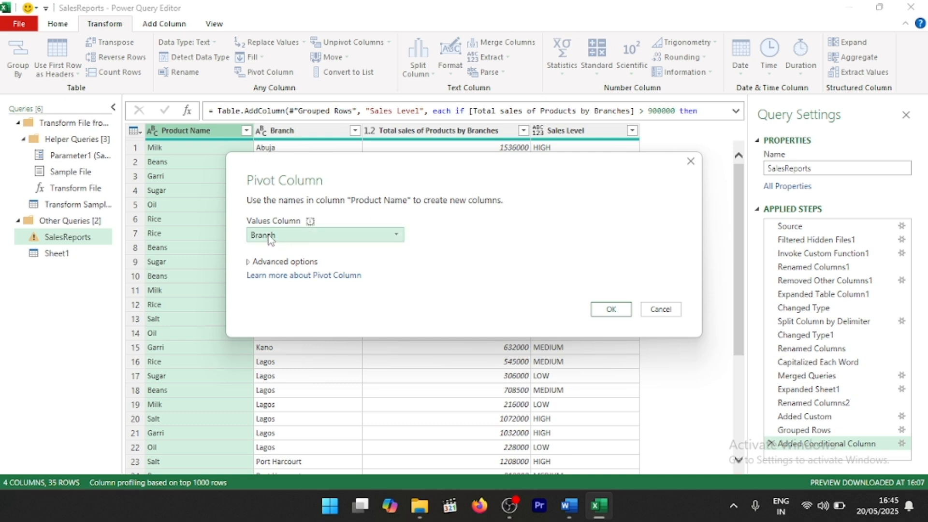
click(323, 238)
click(319, 264)
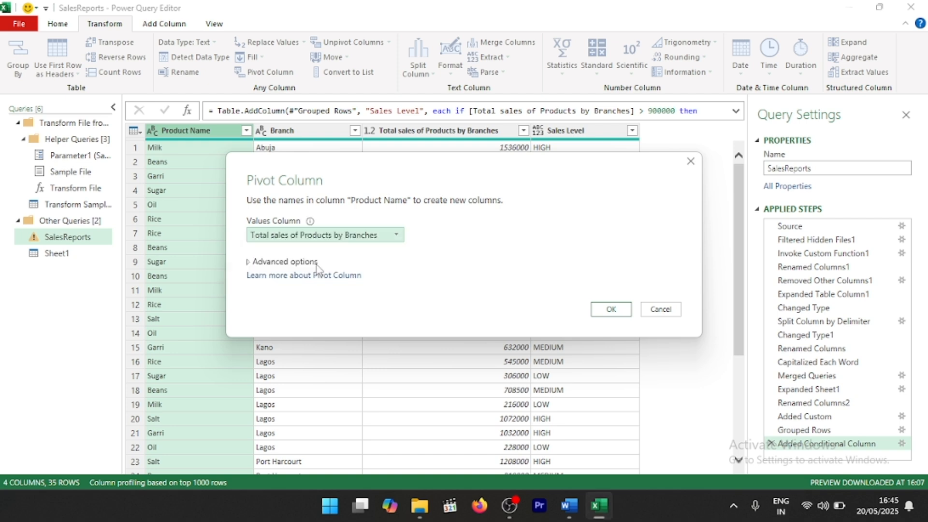
click(611, 310)
mouse_move(310, 467)
mouse_down()
mouse_move(579, 466)
mouse_move(293, 469)
mouse_up()
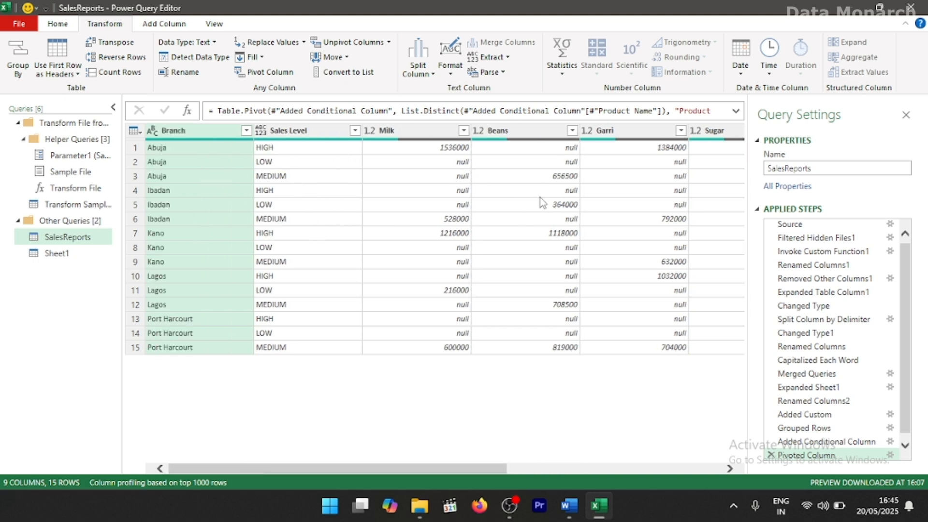
mouse_move(348, 472)
mouse_down()
mouse_move(436, 474)
mouse_move(332, 474)
mouse_up()
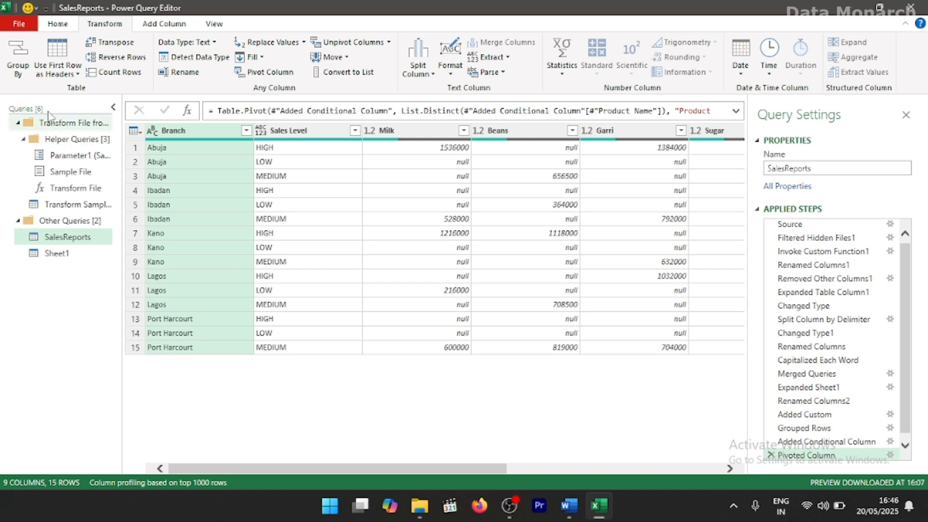
click(57, 29)
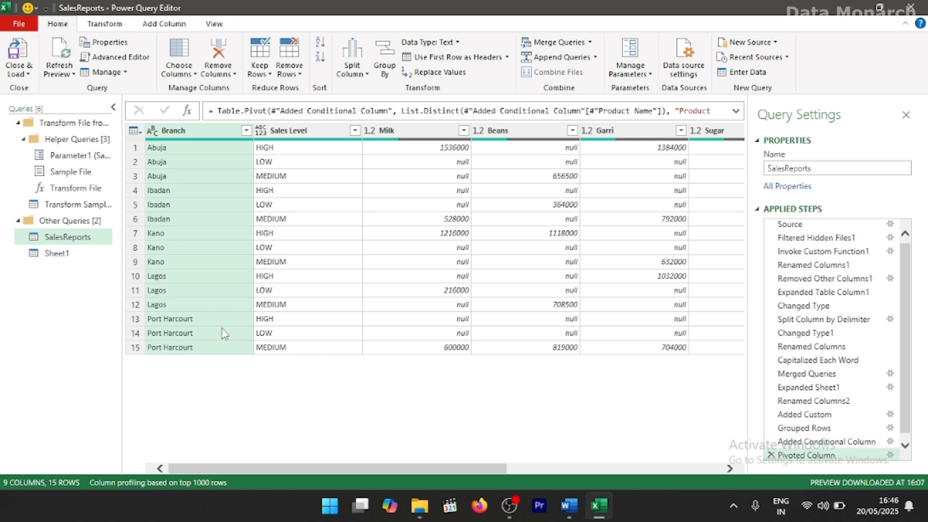
Close the query editor and load the pivoted results into the workbook, and reopen the SalesReports query for editing from its table
click(27, 62)
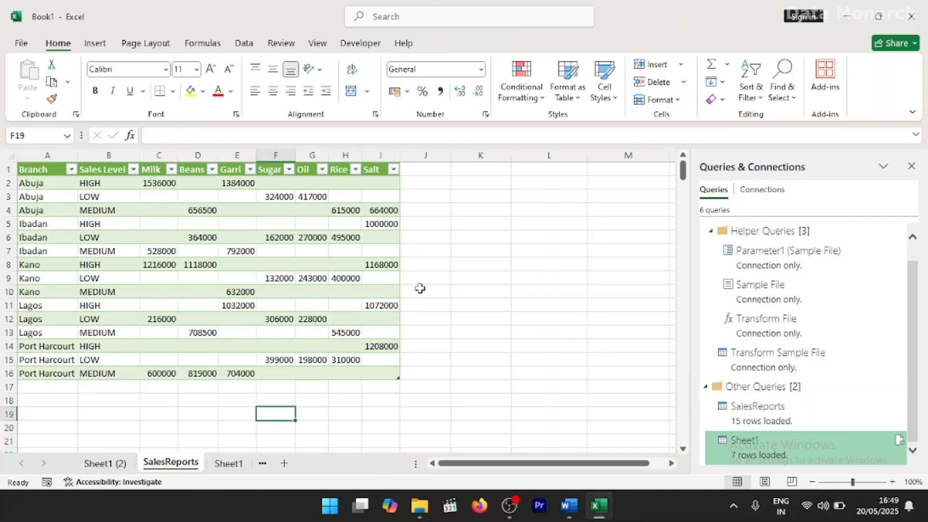
click(421, 290)
click(344, 293)
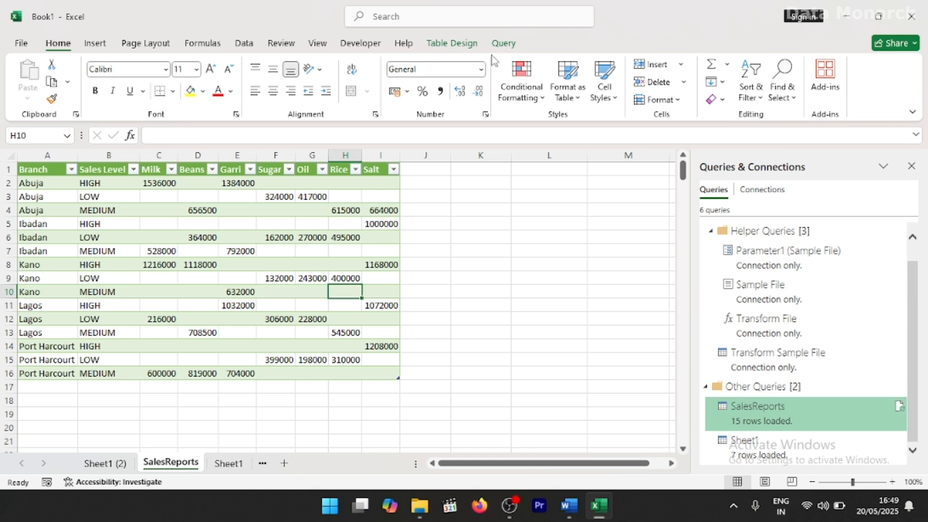
click(503, 44)
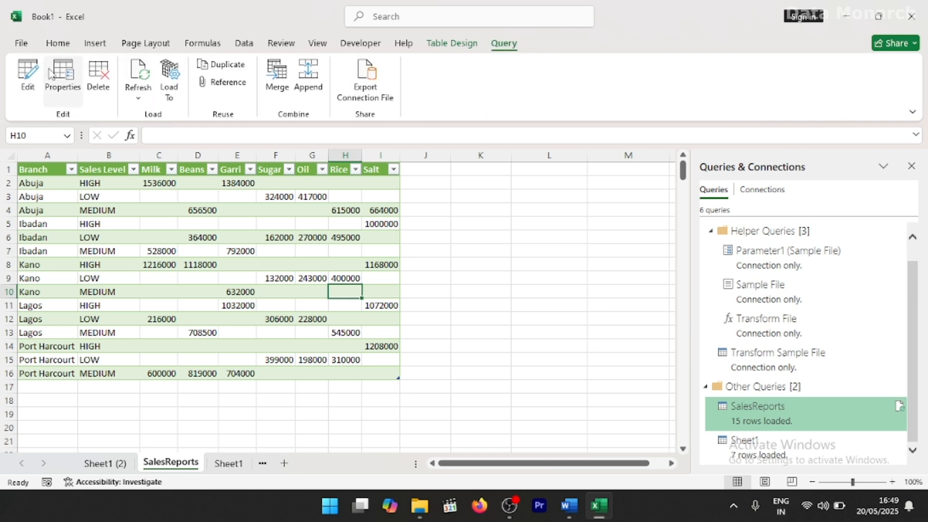
click(26, 92)
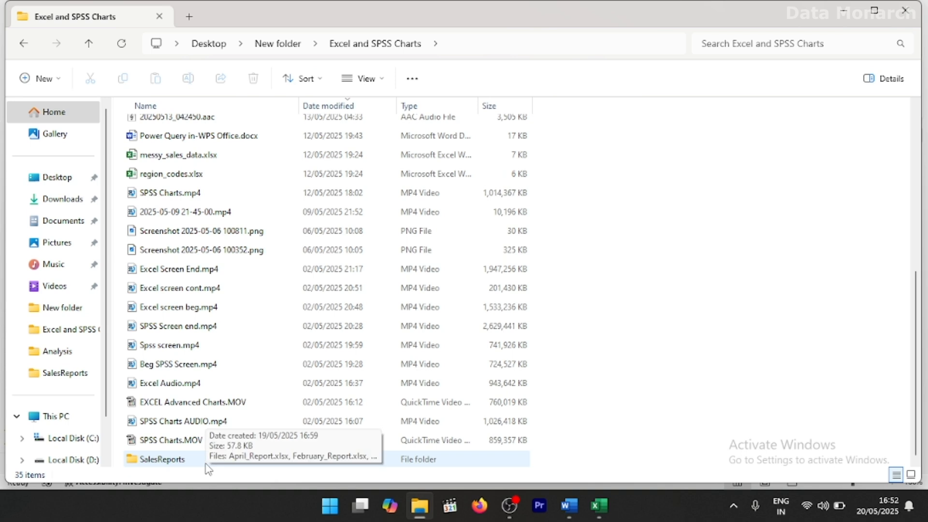
In File Explorer, move June_Report.xlsx out of the SalesReports folder into the Excel and SPSS Charts folder
double_click(207, 463)
click(205, 186)
drag(205, 187, 47, 284)
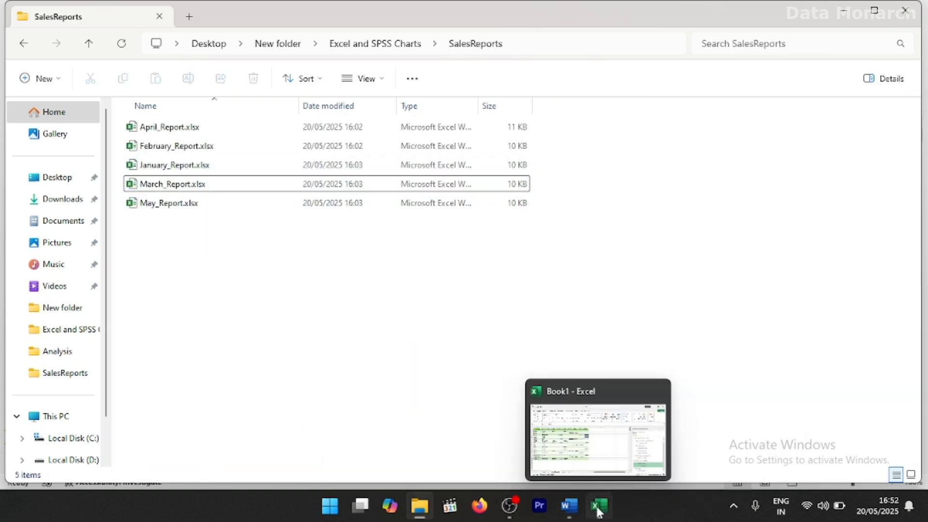
Switch back to Excel, refresh the SalesReports query without the June report and check the loaded table
click(599, 509)
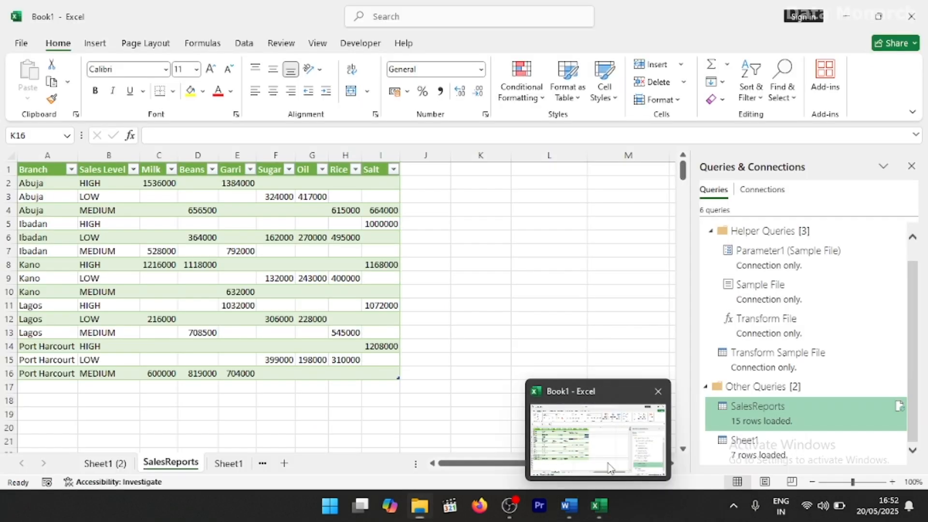
click(312, 238)
click(491, 45)
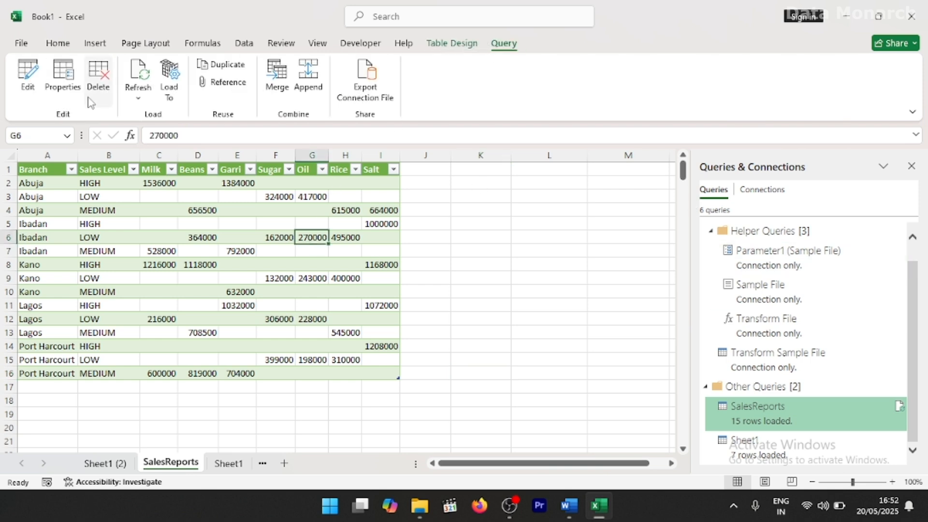
click(144, 77)
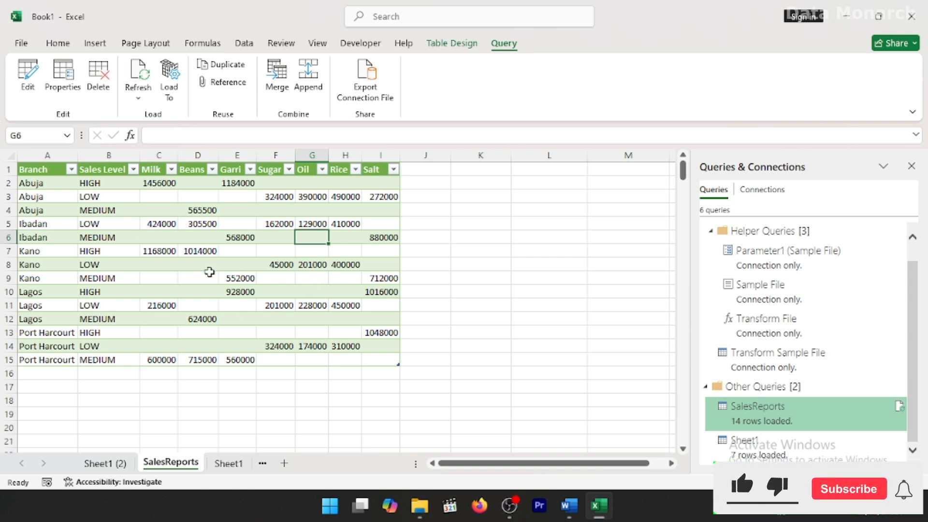
click(310, 359)
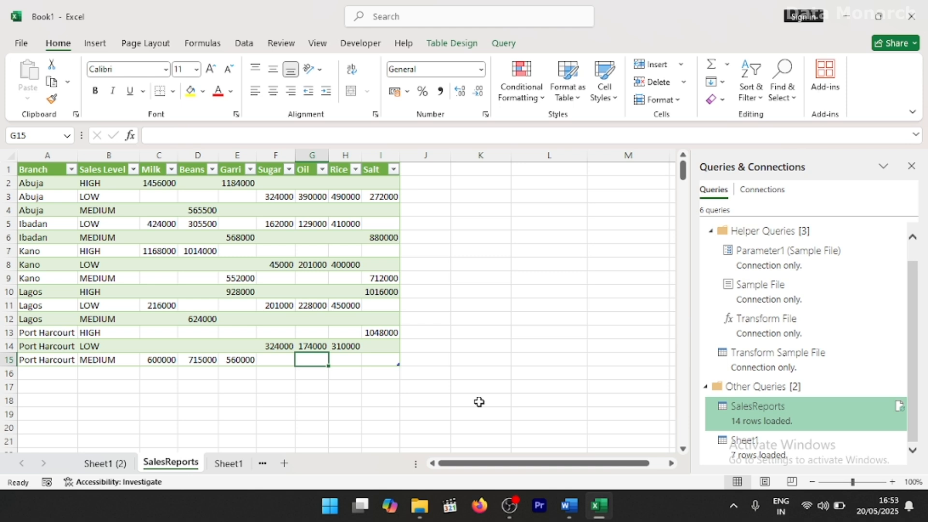
In File Explorer, move June_Report.xlsx from Excel and SPSS Charts back into the SalesReports folder and open that folder
mouse_move(426, 509)
click(421, 452)
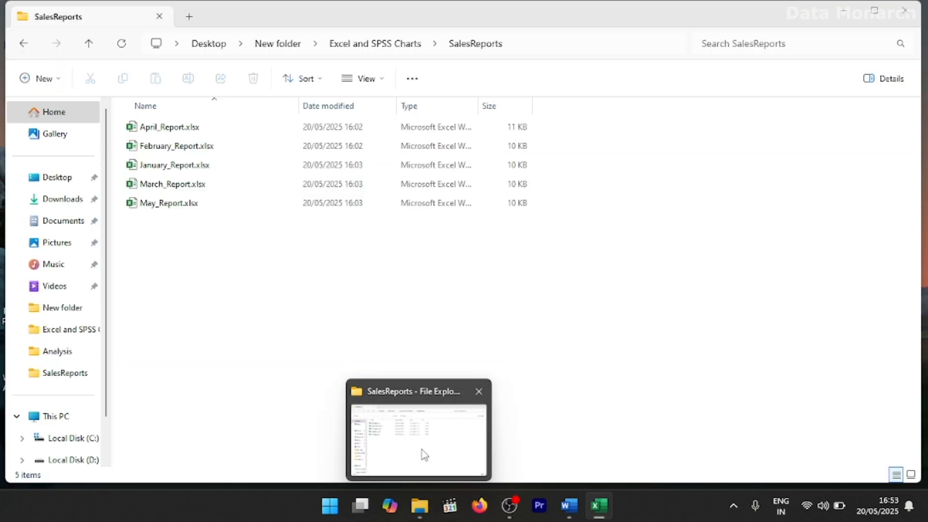
click(62, 329)
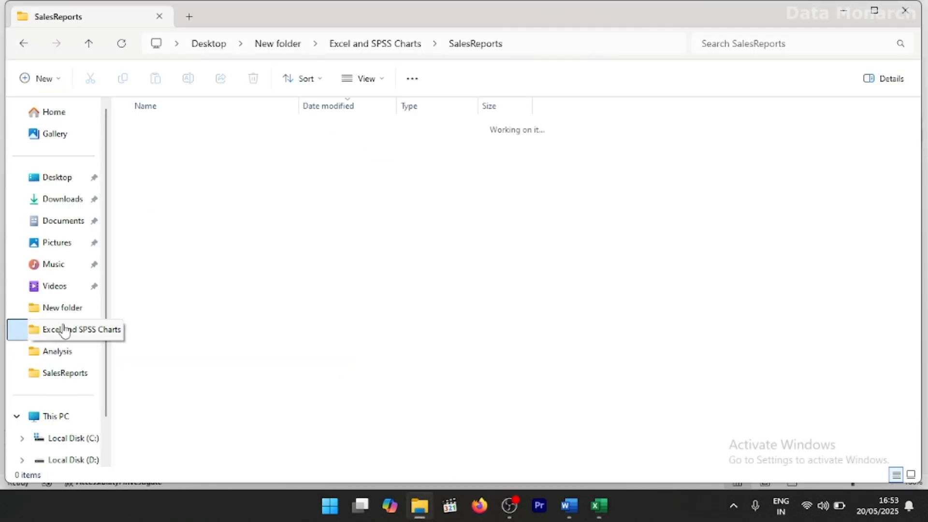
click(170, 146)
drag(214, 154, 231, 465)
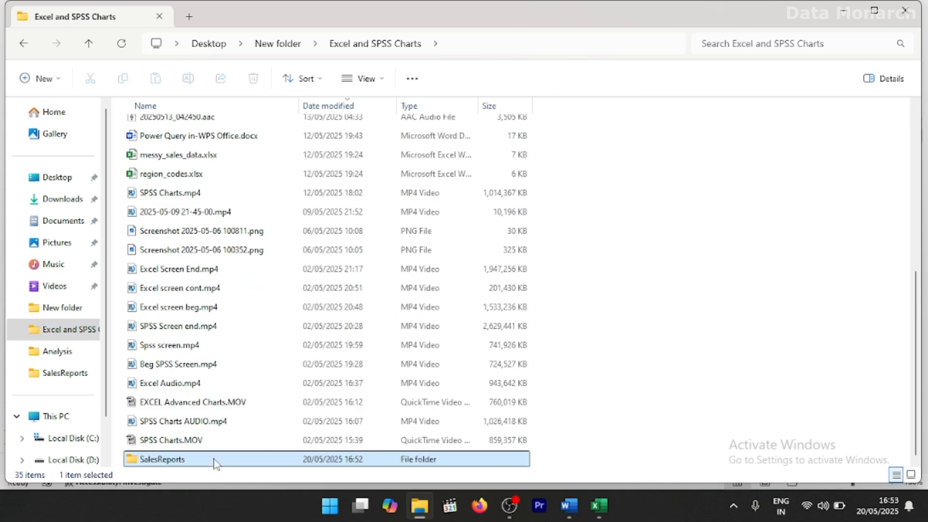
double_click(214, 459)
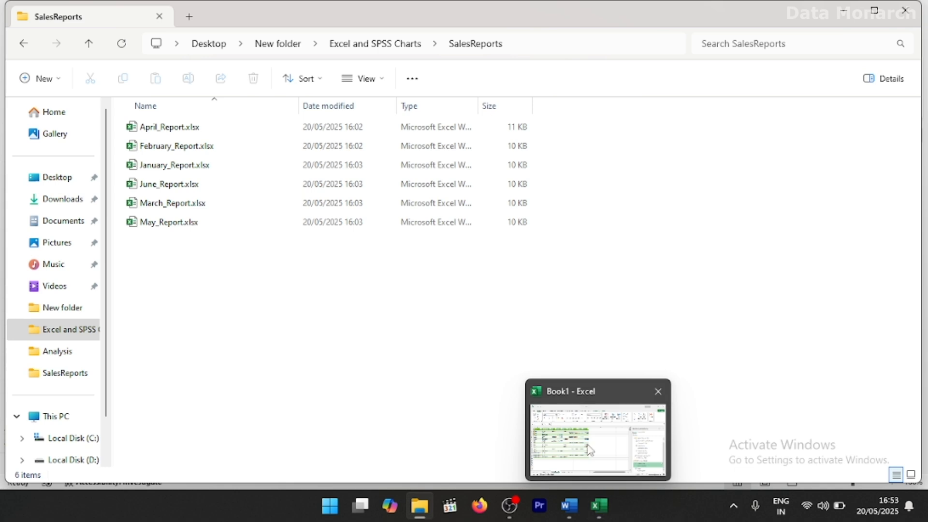
Return to Excel and refresh the SalesReports query again with the June report back in the source folder
click(587, 438)
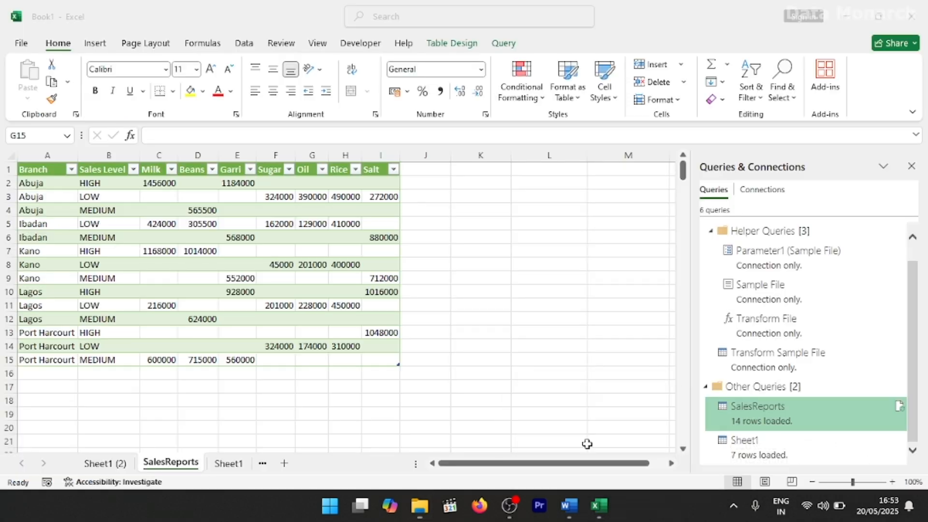
click(500, 45)
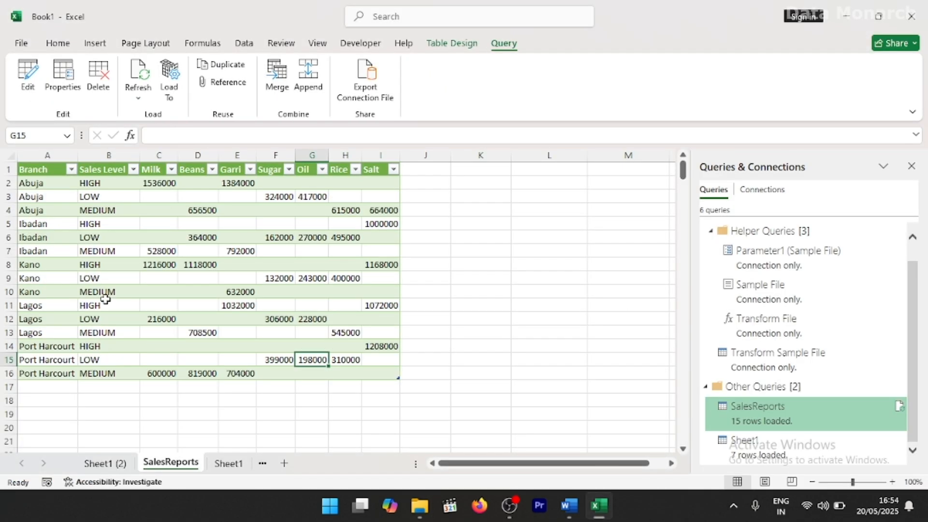